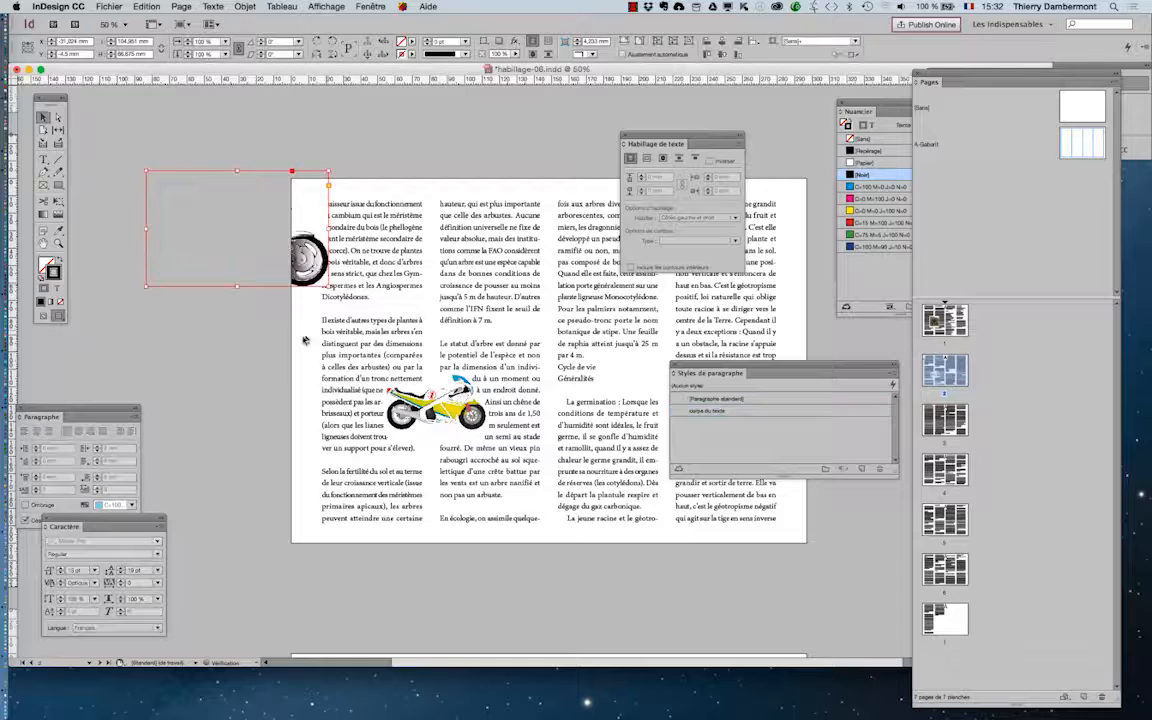
Switch to the normal screen mode and move the large motorcycle image completely off the page onto the pasteboard
{"action": "left_click", "coordinate": [43, 316]}
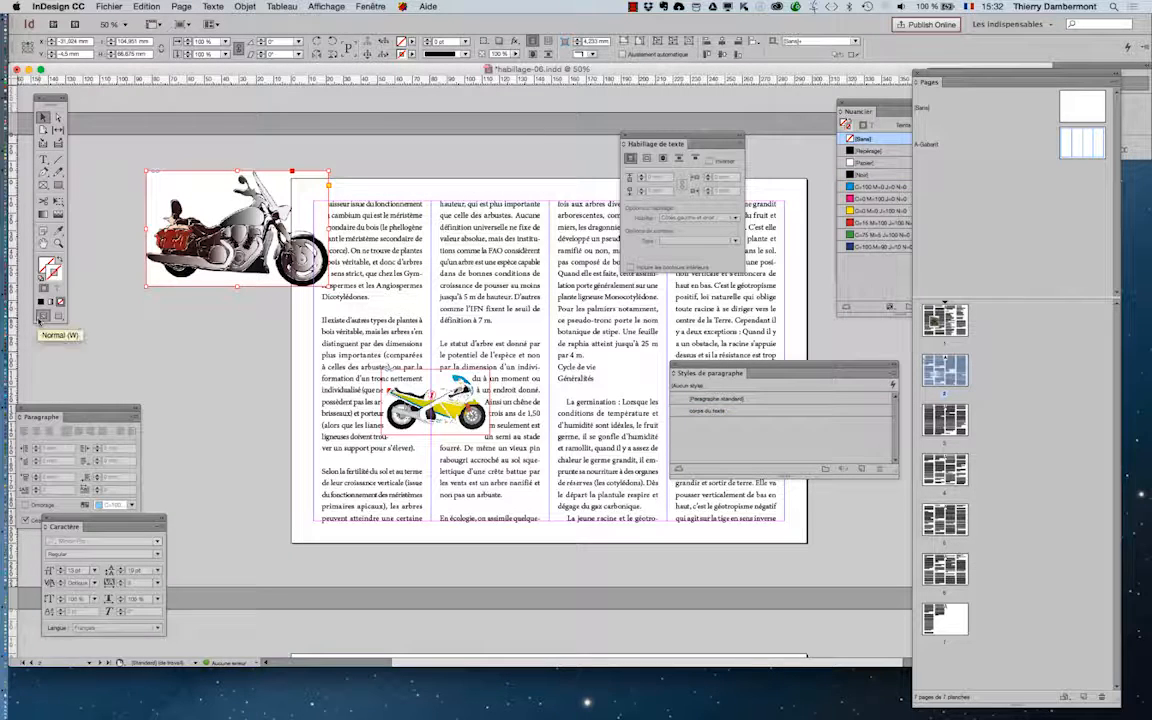
{"action": "left_click_drag", "start_coordinate": [210, 185], "coordinate": [161, 207]}
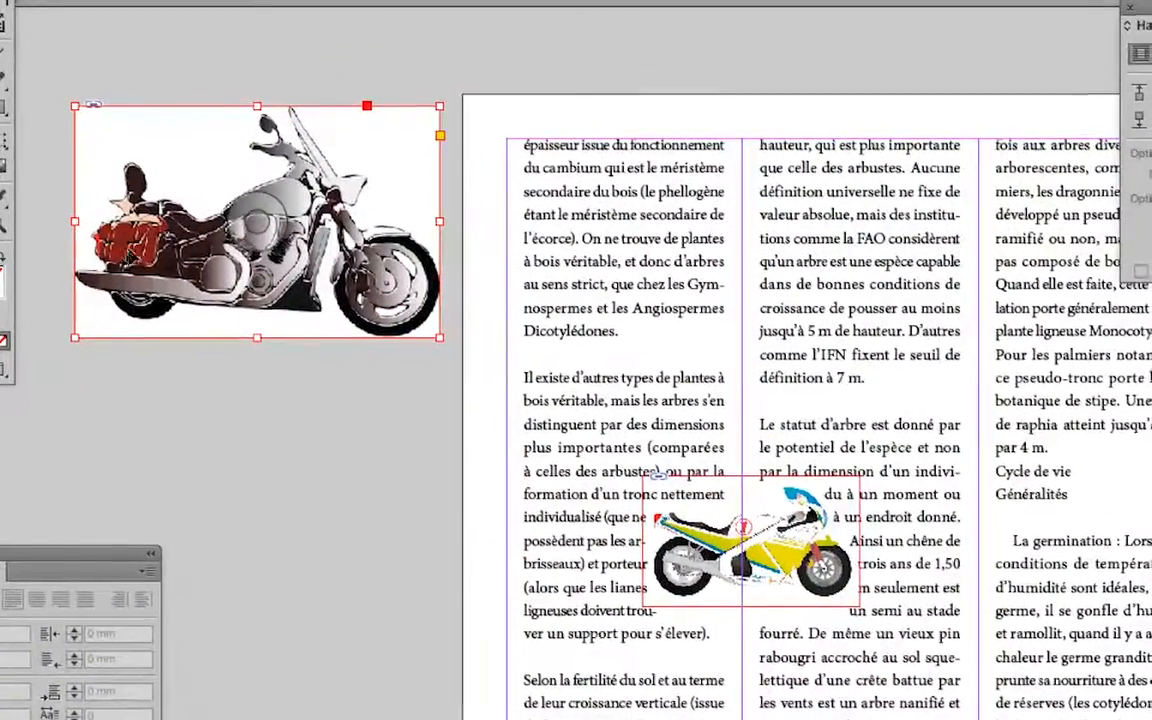
{"action": "scroll", "coordinate": [131, 240], "scroll_direction": "up", "scroll_amount": 1}
{"action": "scroll", "coordinate": [131, 250], "scroll_direction": "up", "scroll_amount": 1}
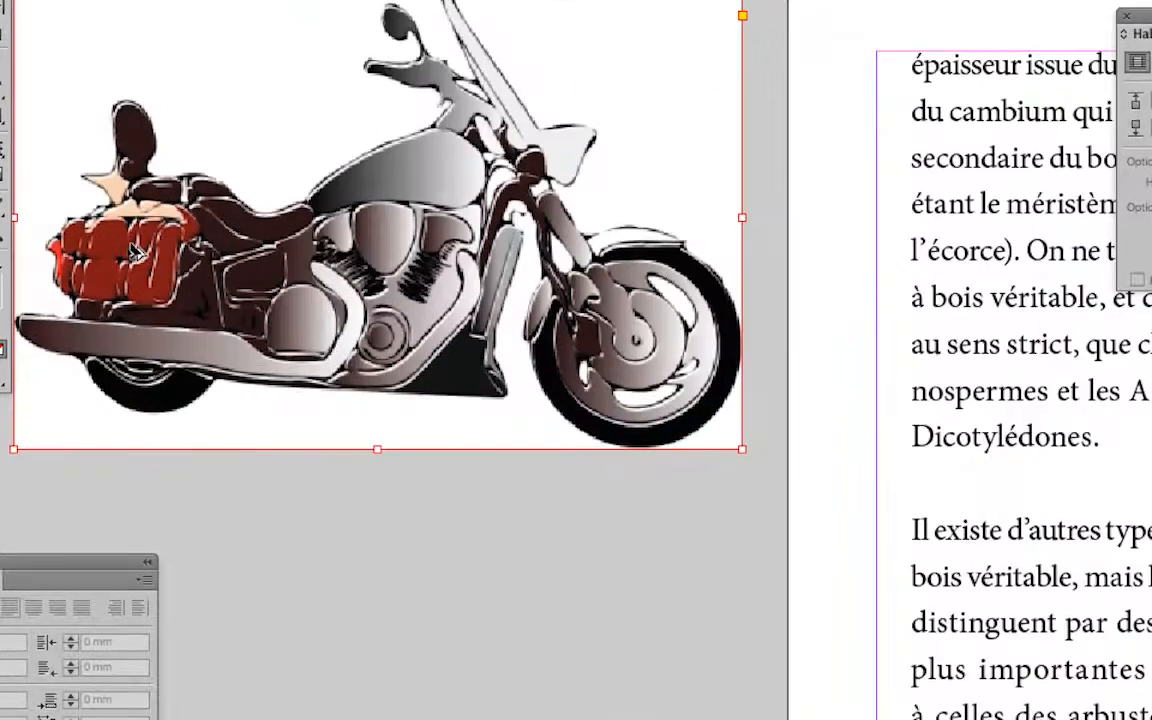
{"action": "scroll", "coordinate": [133, 252], "scroll_direction": "up", "scroll_amount": 1}
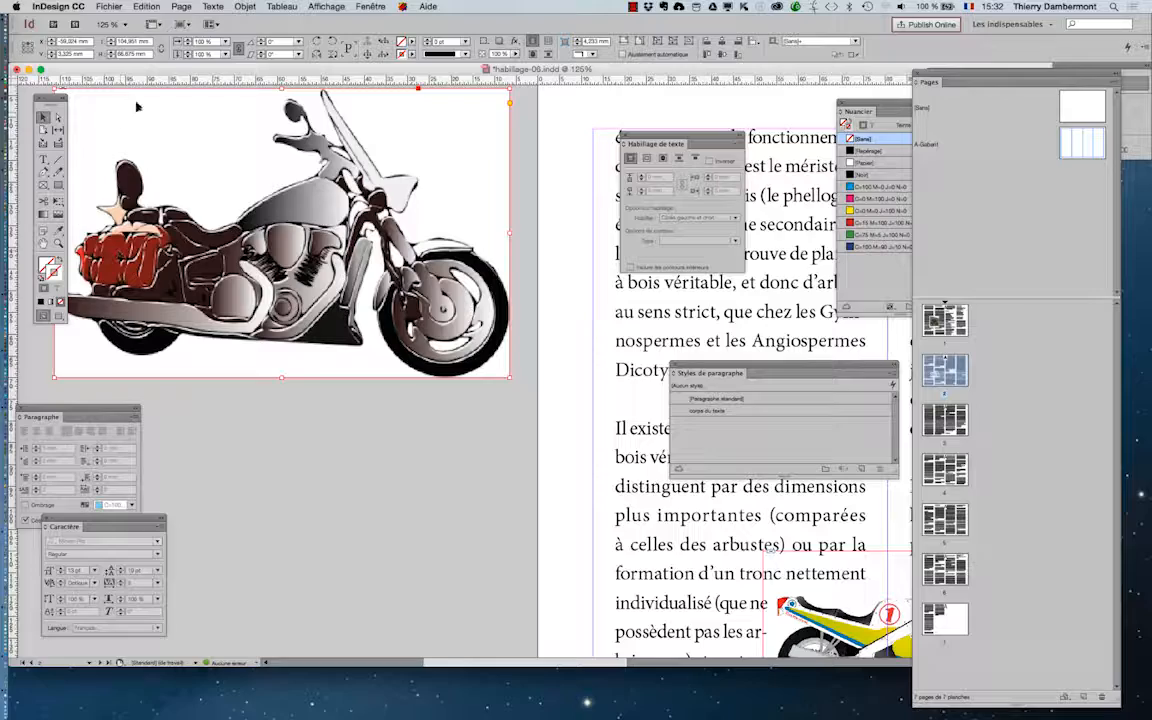
{"action": "left_click_drag", "start_coordinate": [192, 258], "coordinate": [243, 273]}
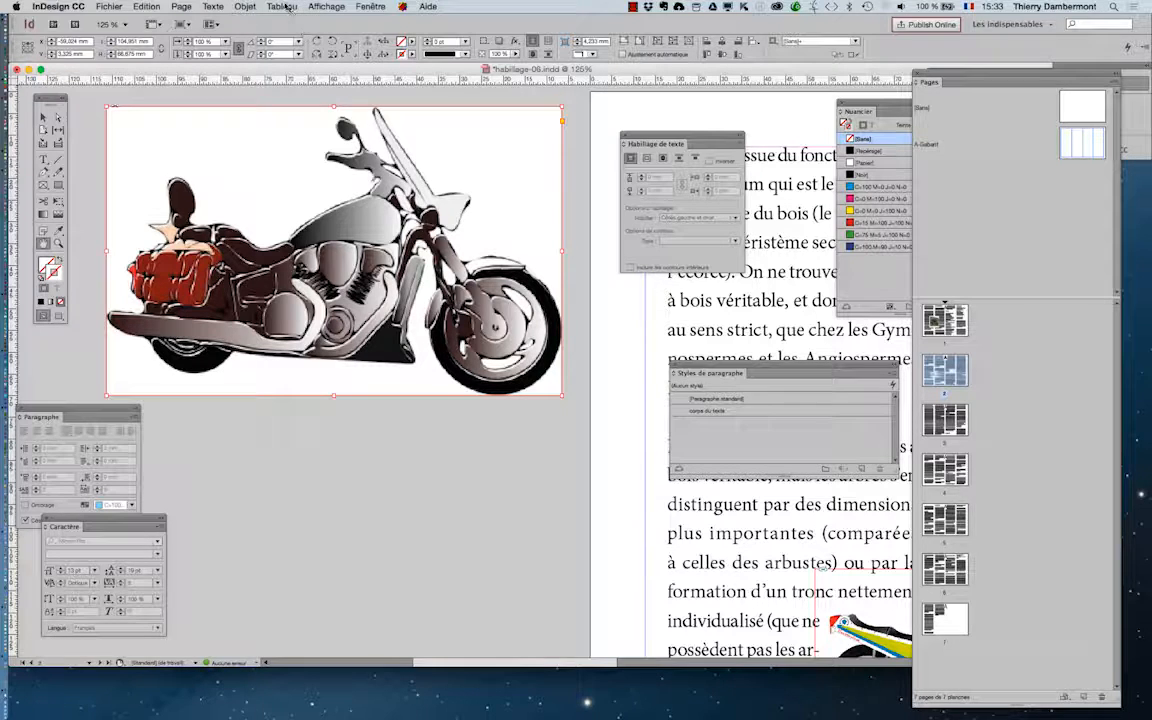
Apply a Détection des contours clipping path to the large motorcycle image with a threshold of 18
{"action": "left_click", "coordinate": [245, 6]}
{"action": "mouse_move", "coordinate": [285, 313]}
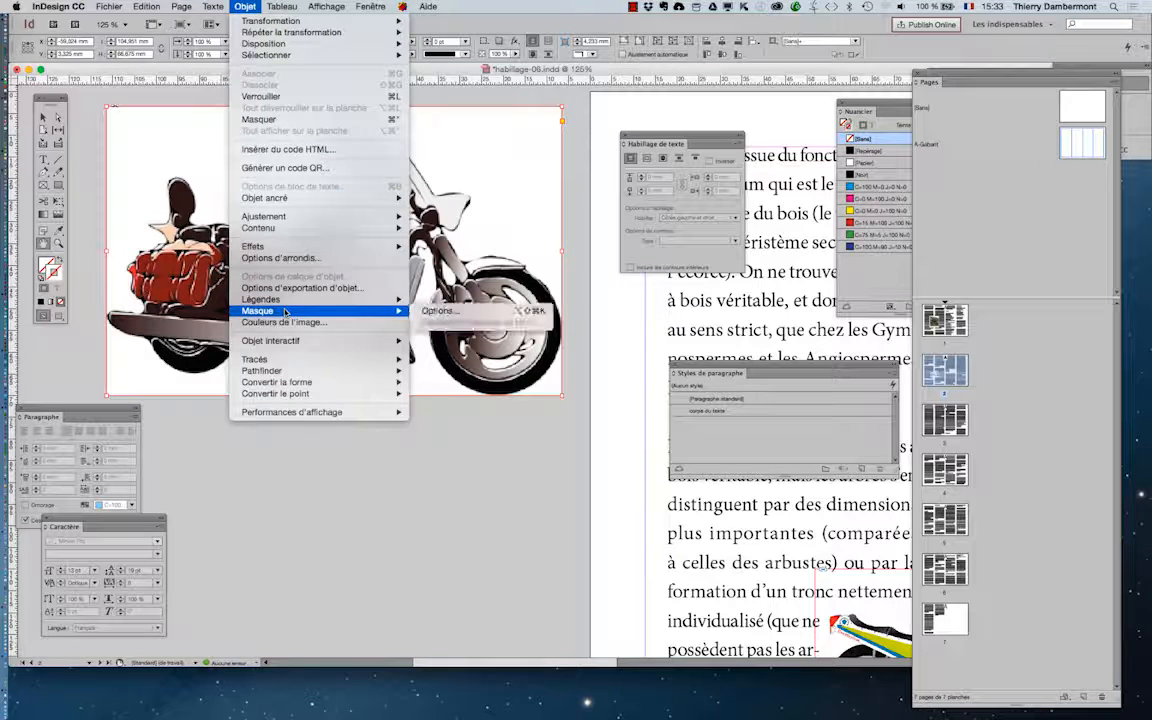
{"action": "left_click", "coordinate": [435, 313]}
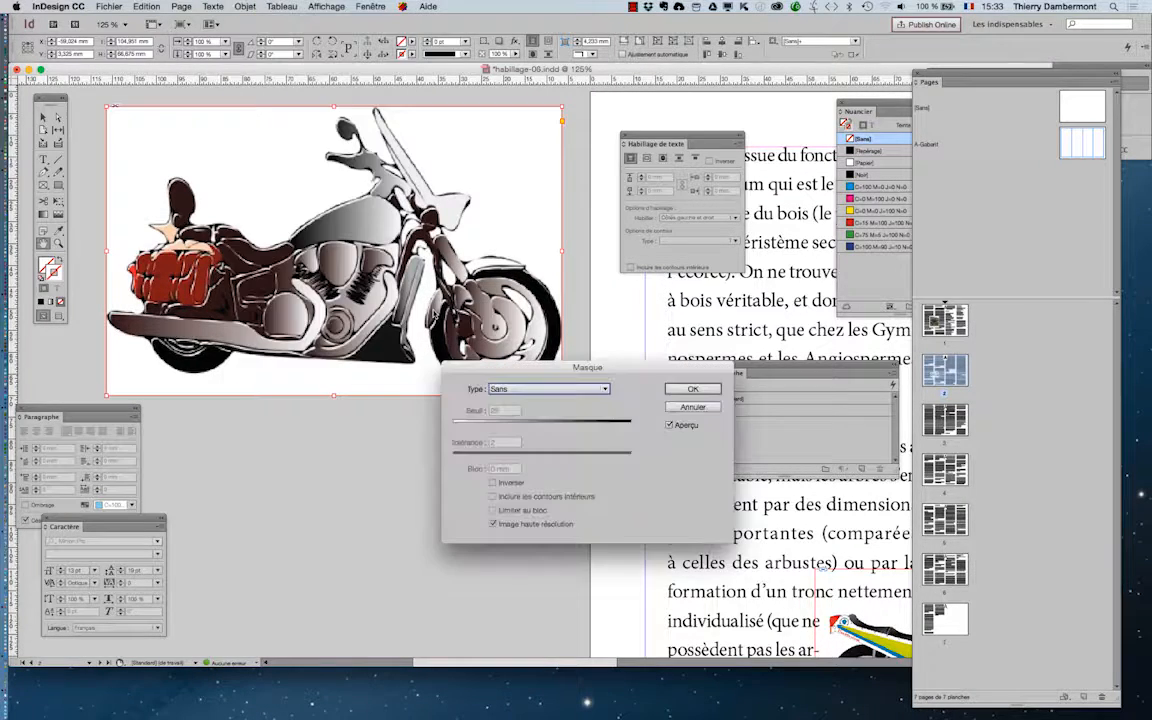
{"action": "left_click_drag", "start_coordinate": [471, 367], "coordinate": [531, 136]}
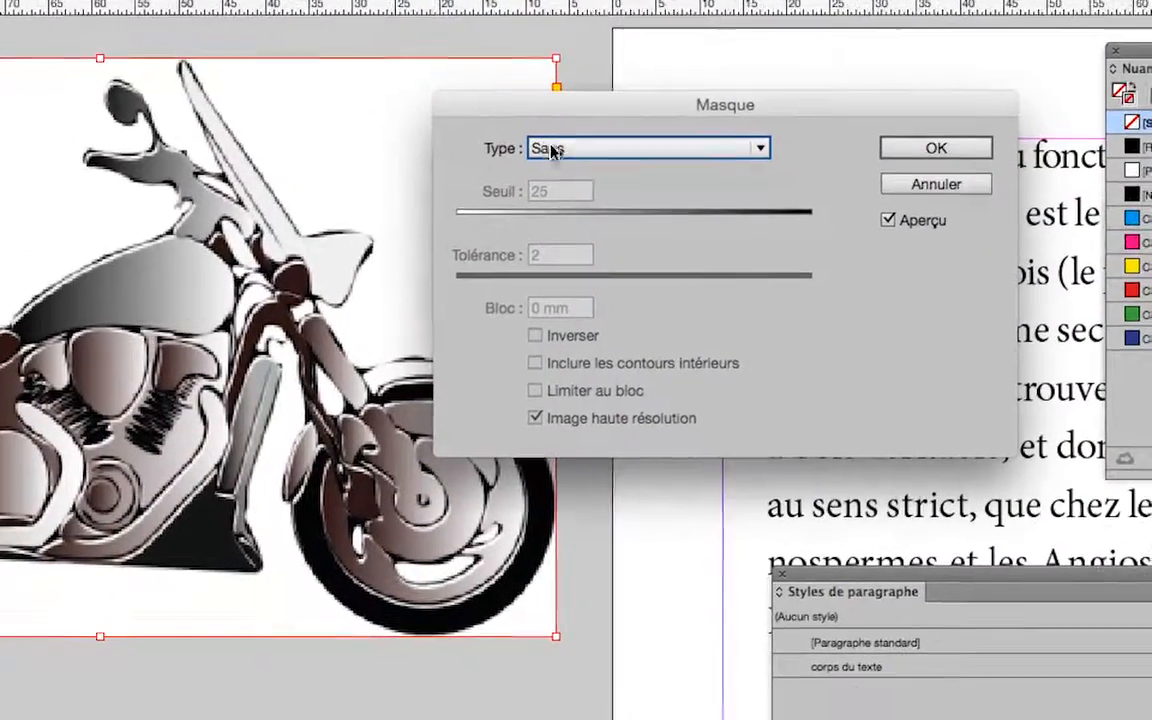
{"action": "left_click", "coordinate": [590, 170]}
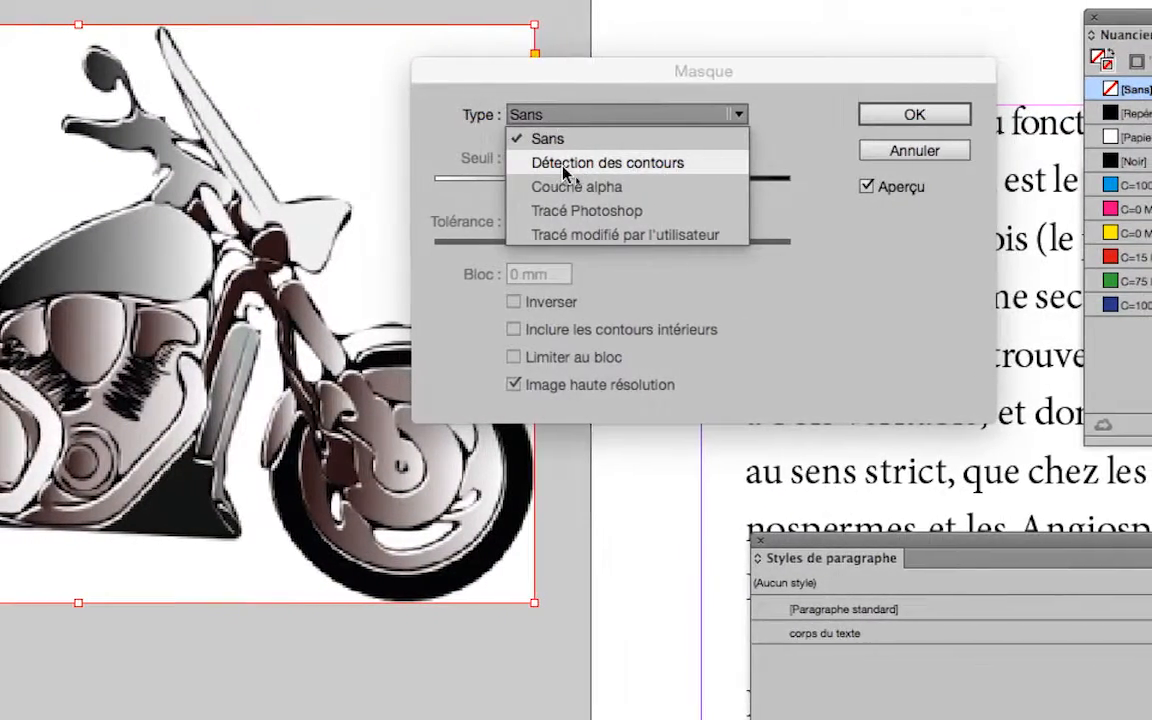
{"action": "left_click", "coordinate": [563, 172]}
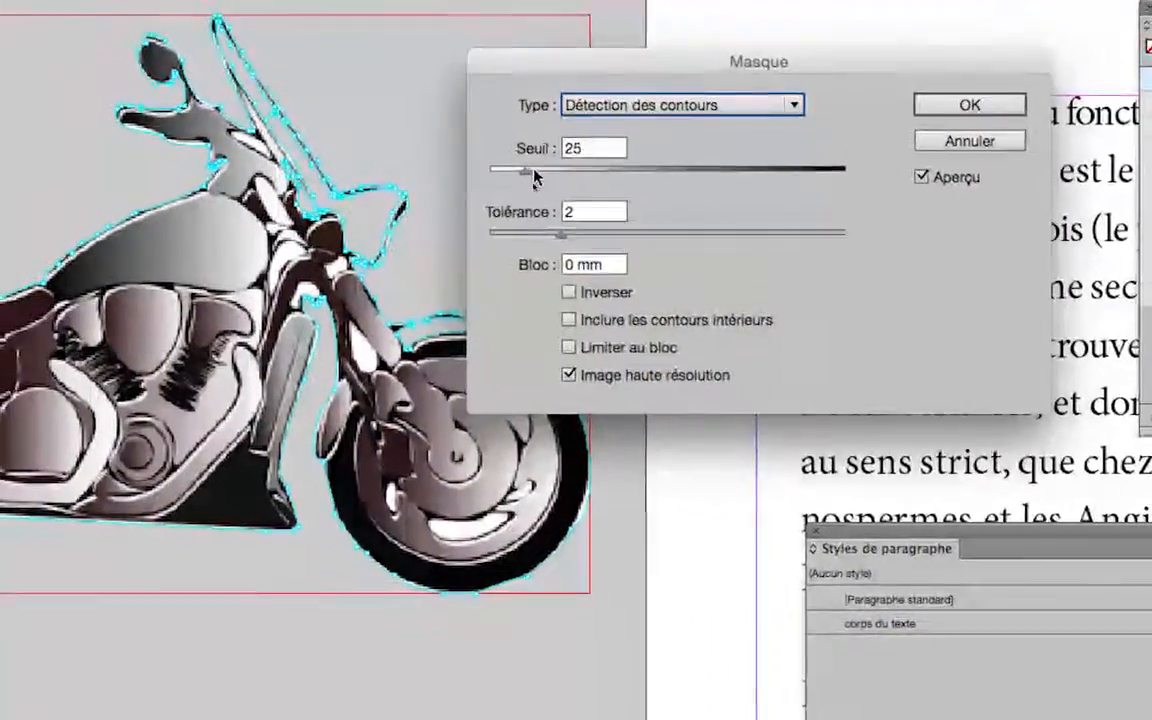
{"action": "left_click_drag", "start_coordinate": [533, 176], "coordinate": [517, 176]}
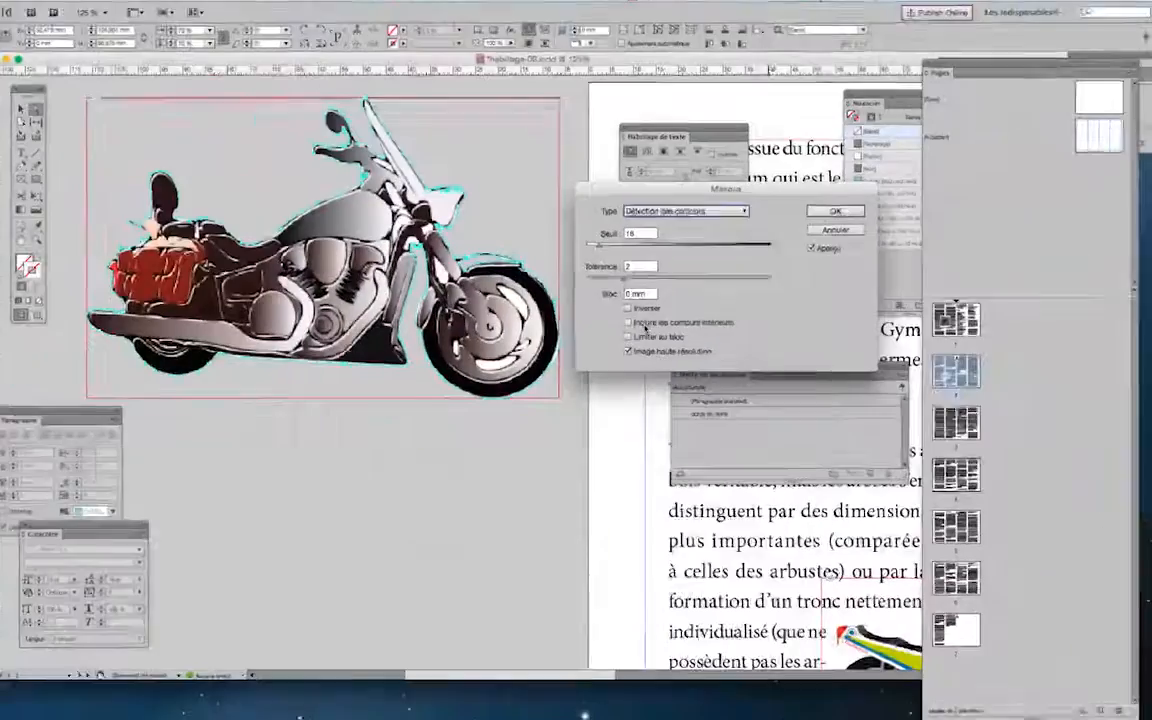
Include the inside edges in the clipping path and set its tolerance to about 3,605
{"action": "left_click", "coordinate": [628, 285]}
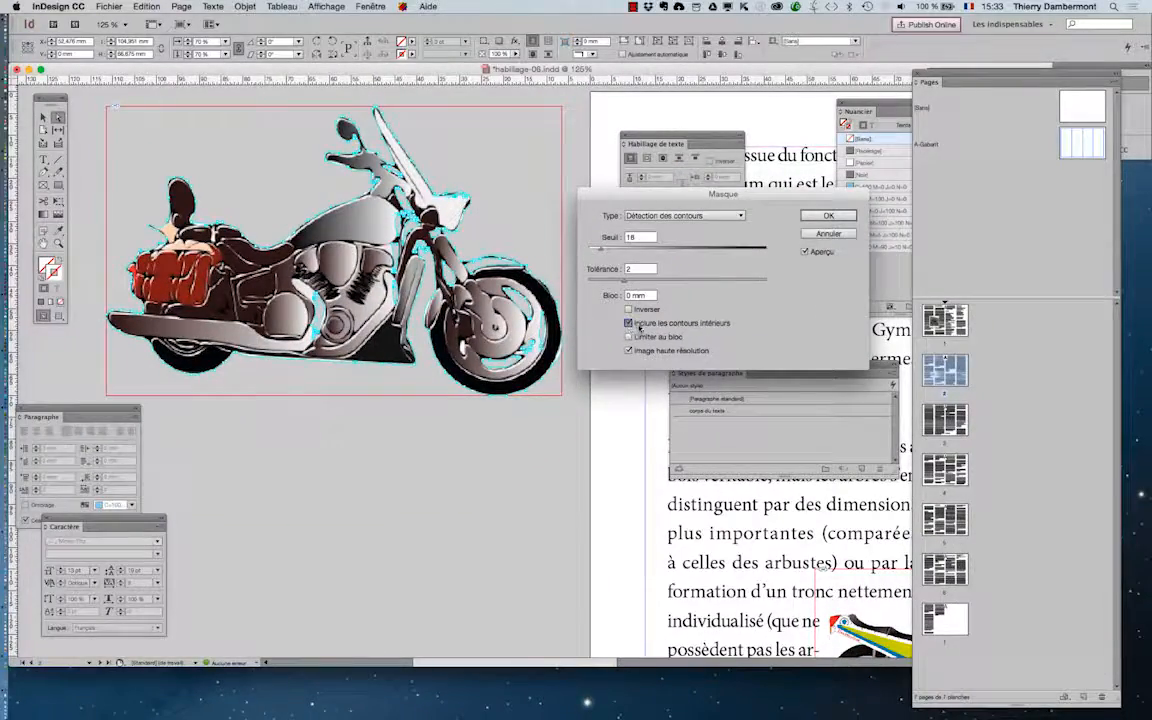
{"action": "left_click", "coordinate": [638, 326]}
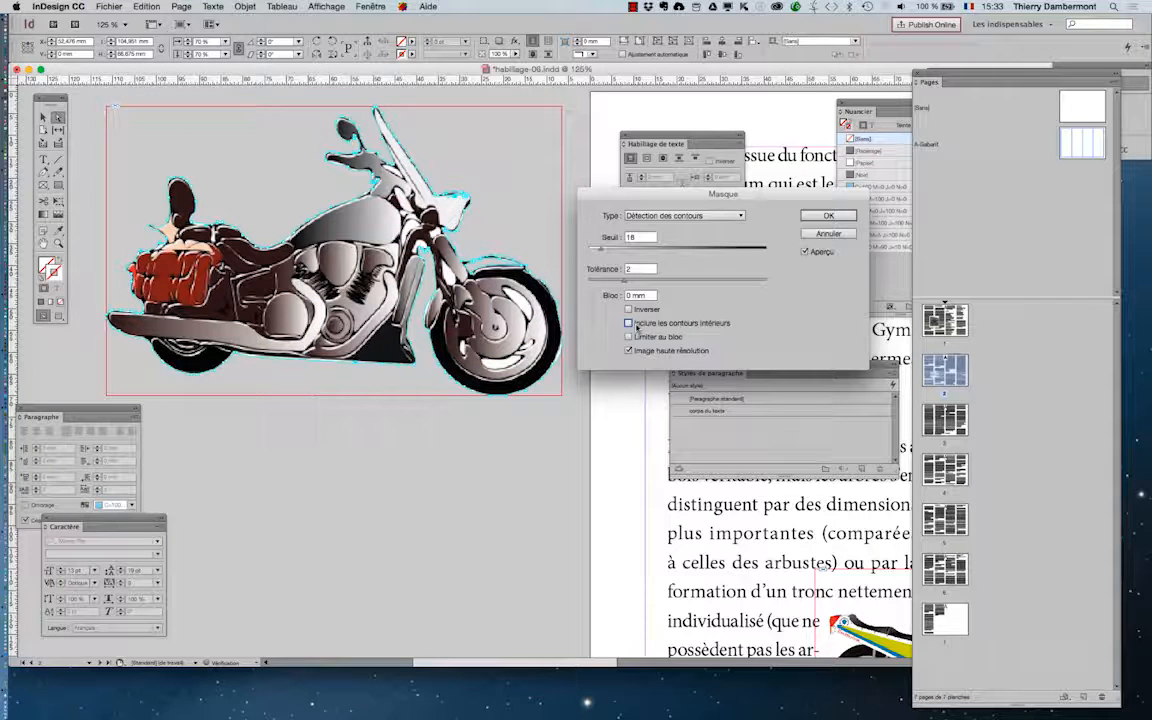
{"action": "left_click", "coordinate": [638, 326]}
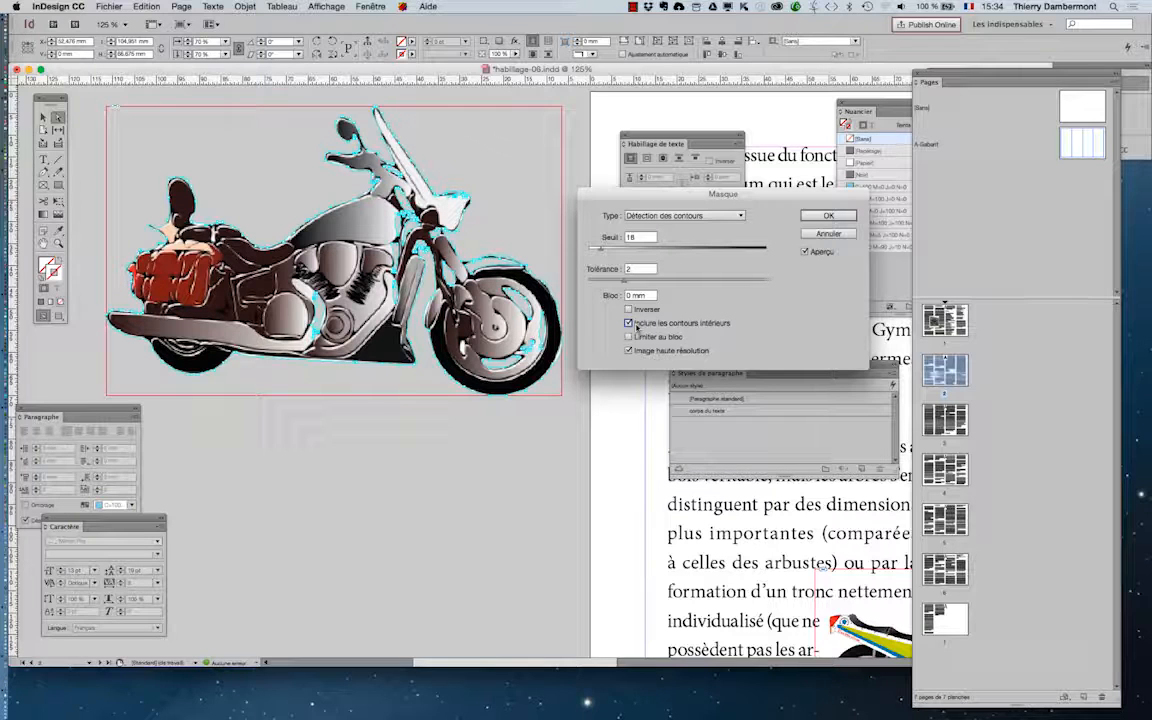
{"action": "left_click_drag", "start_coordinate": [624, 280], "coordinate": [795, 285]}
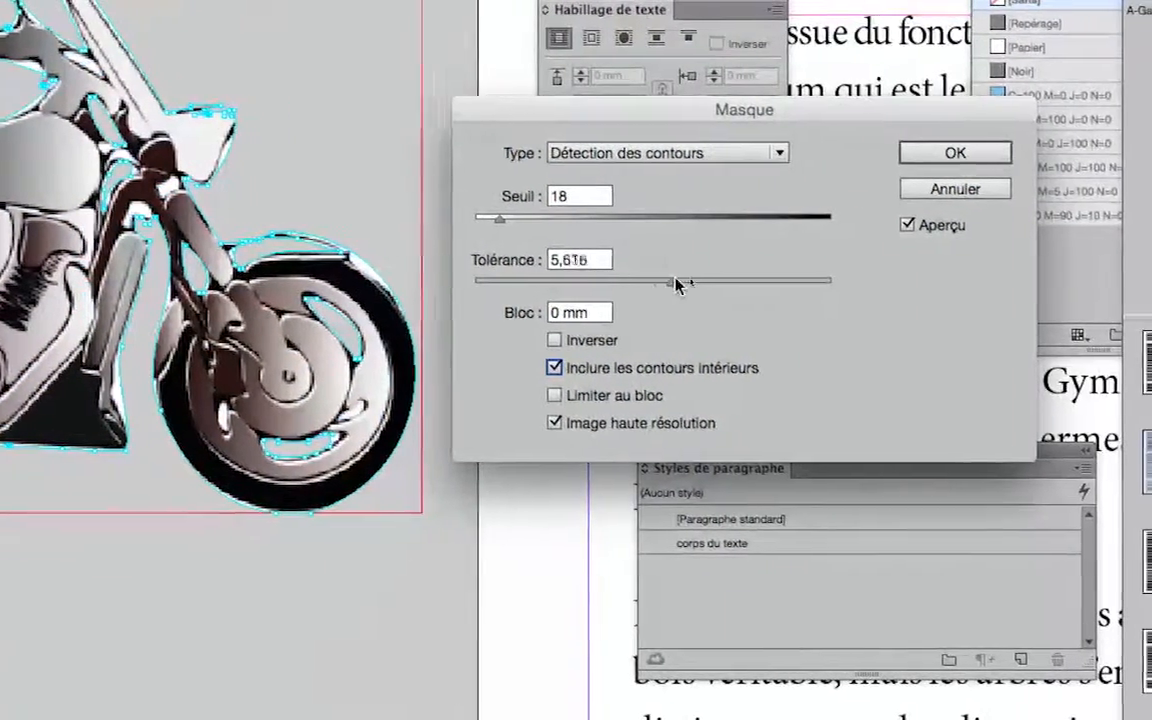
{"action": "left_click_drag", "start_coordinate": [675, 285], "coordinate": [604, 285]}
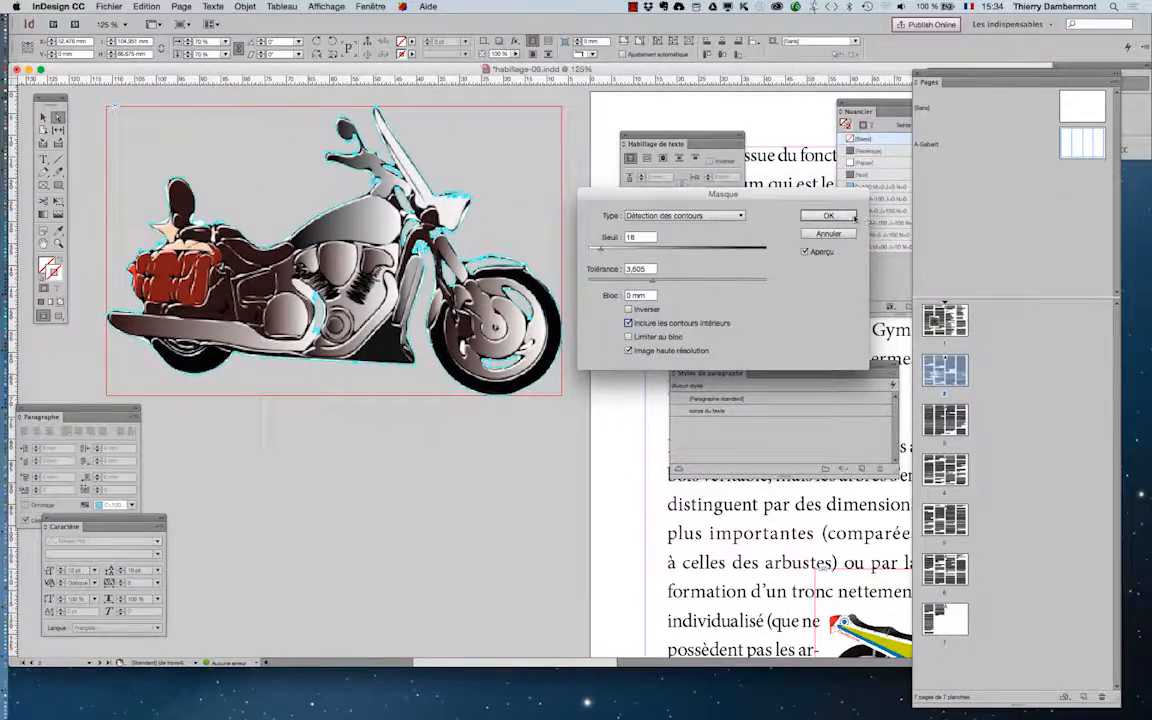
{"action": "left_click", "coordinate": [828, 216]}
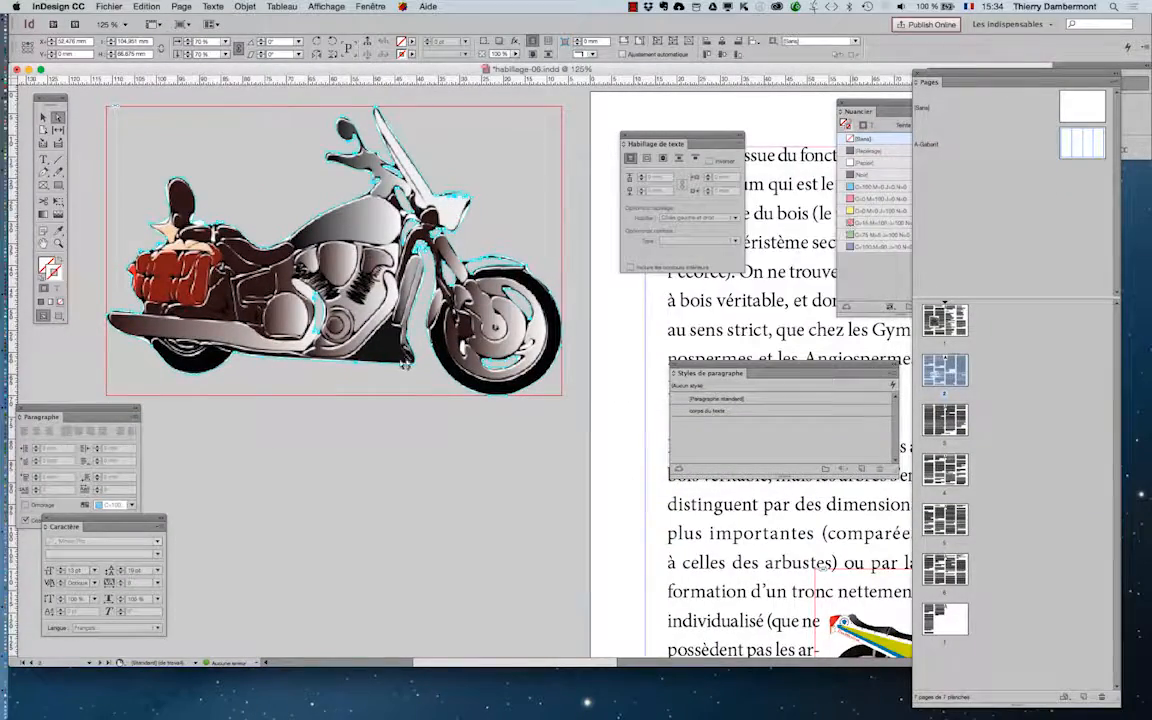
Move the masked large motorcycle image onto the first two text columns, above the small motorcycle
{"action": "scroll", "coordinate": [395, 365], "scroll_direction": "down", "scroll_amount": 2}
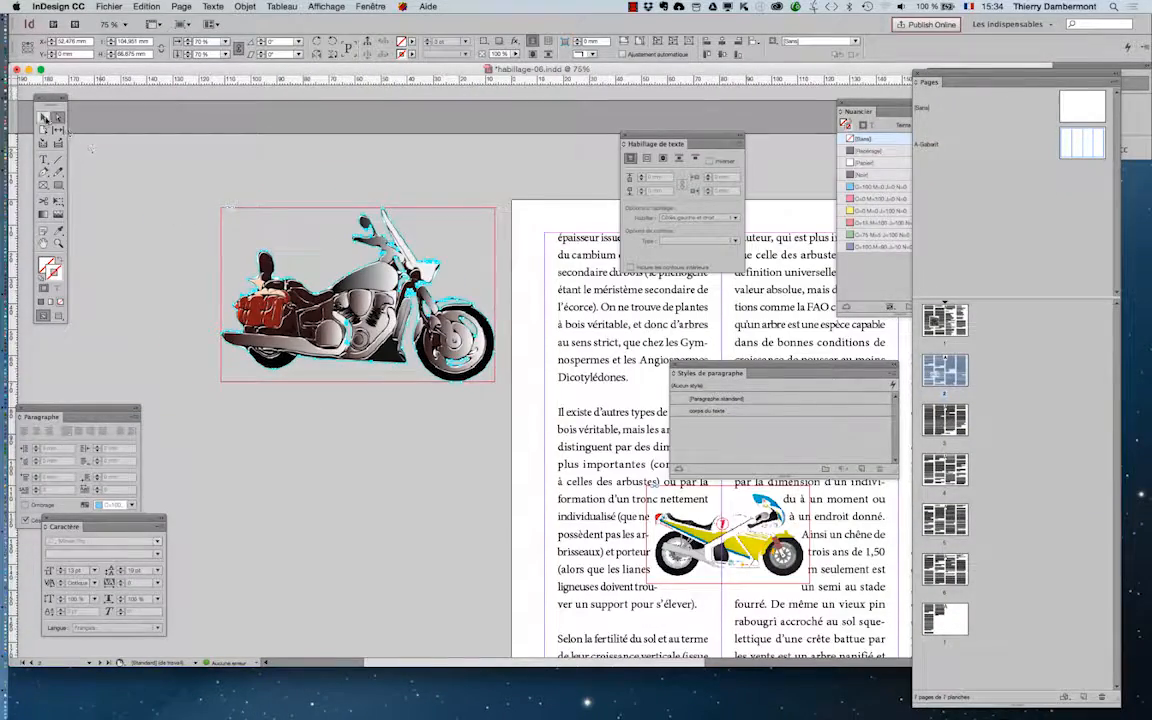
{"action": "left_click", "coordinate": [45, 119]}
{"action": "left_click", "coordinate": [157, 255]}
{"action": "left_click_drag", "start_coordinate": [389, 456], "coordinate": [222, 430]}
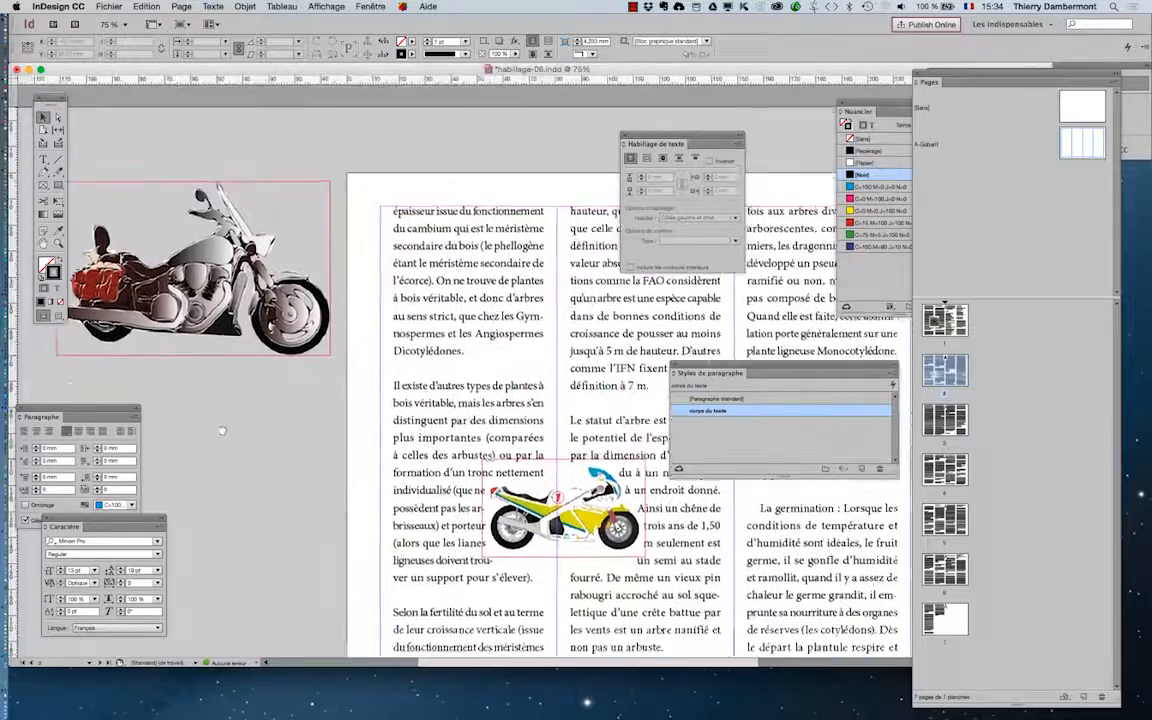
{"action": "left_click_drag", "start_coordinate": [140, 278], "coordinate": [495, 364]}
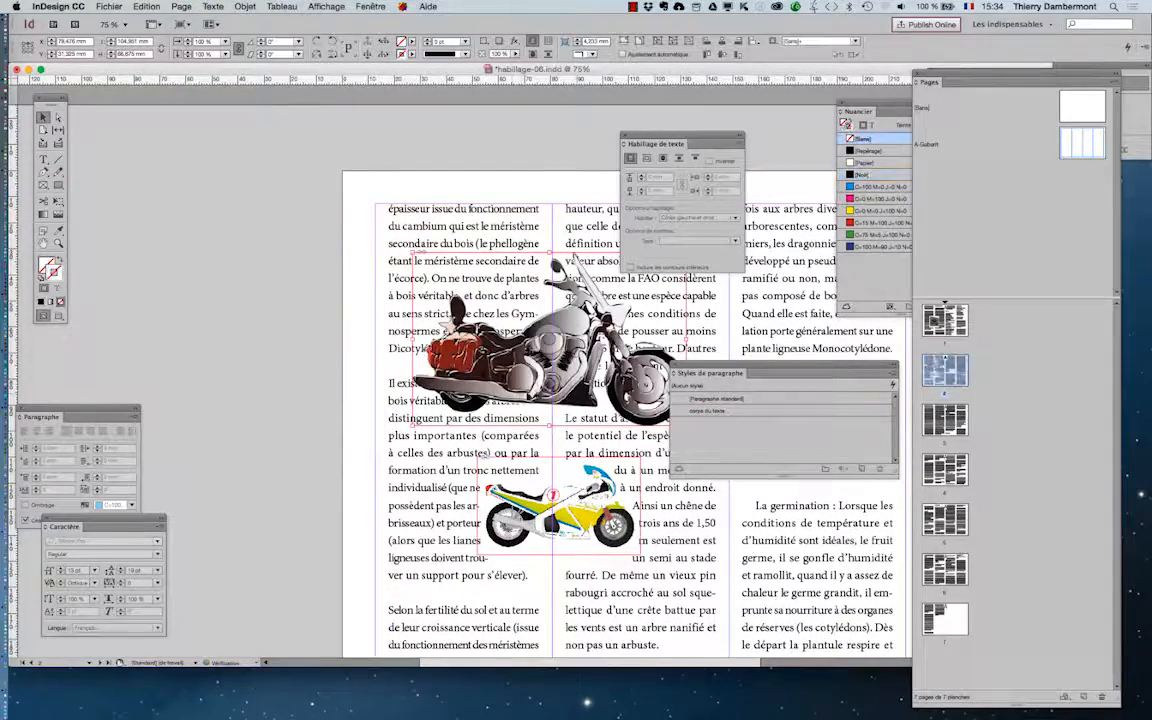
Draw a strokeless rectangle about 164 × 170 mm enclosing both motorcycles and overlapping the page's upper-left corner
{"action": "scroll", "coordinate": [551, 384], "scroll_direction": "up", "scroll_amount": 1}
{"action": "scroll", "coordinate": [546, 293], "scroll_direction": "down", "scroll_amount": 2}
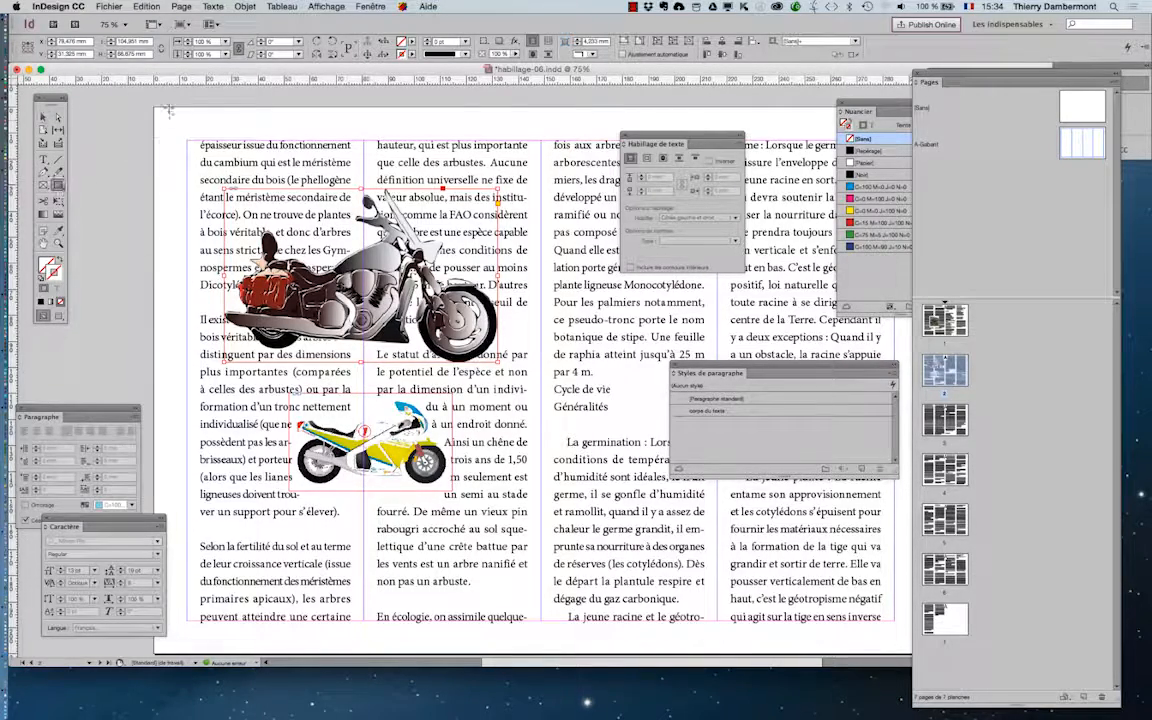
{"action": "left_click_drag", "start_coordinate": [138, 95], "coordinate": [568, 538]}
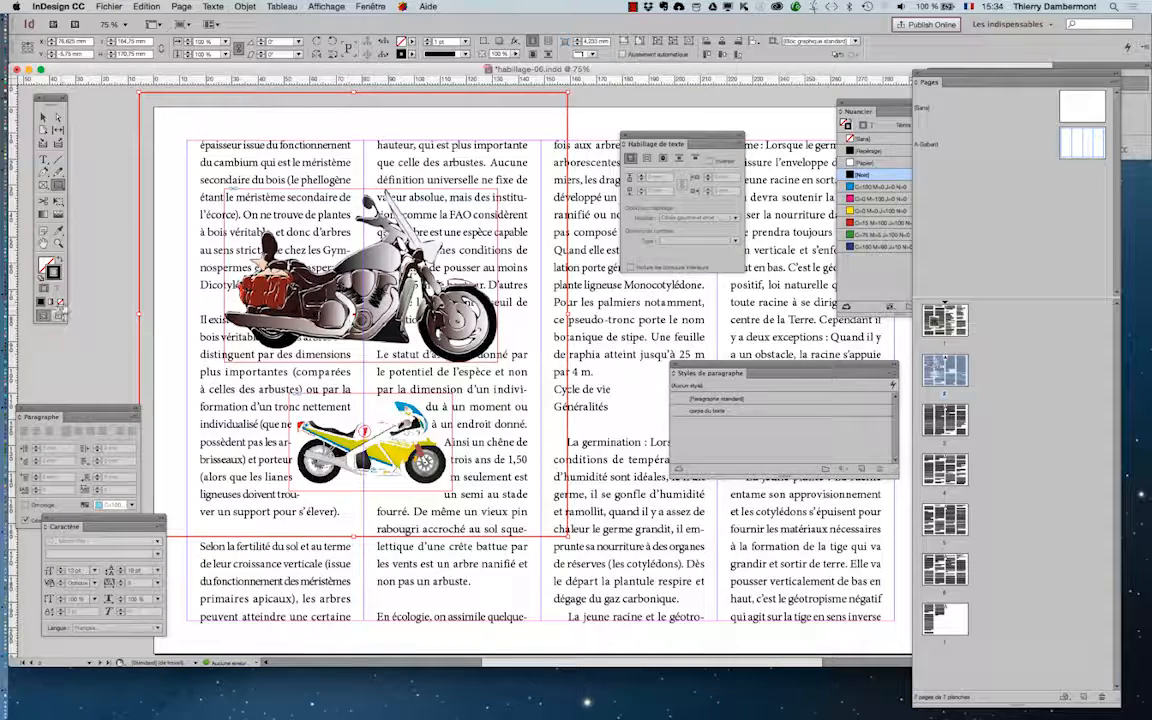
{"action": "key", "text": "/"}
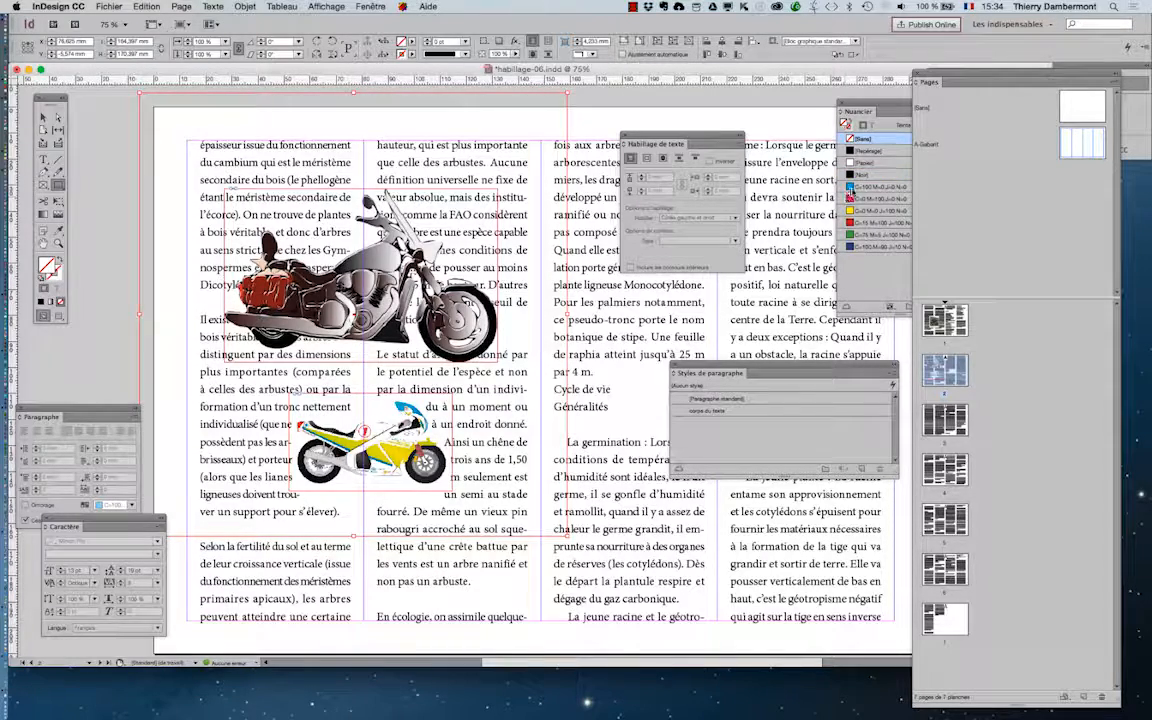
Fill the rectangle with the C=100 M=0 J=0 N=0 swatch at a tint of about 38% and send it to the back
{"action": "left_click", "coordinate": [857, 188]}
{"action": "left_click", "coordinate": [938, 125]}
{"action": "left_click_drag", "start_coordinate": [937, 137], "coordinate": [893, 136]}
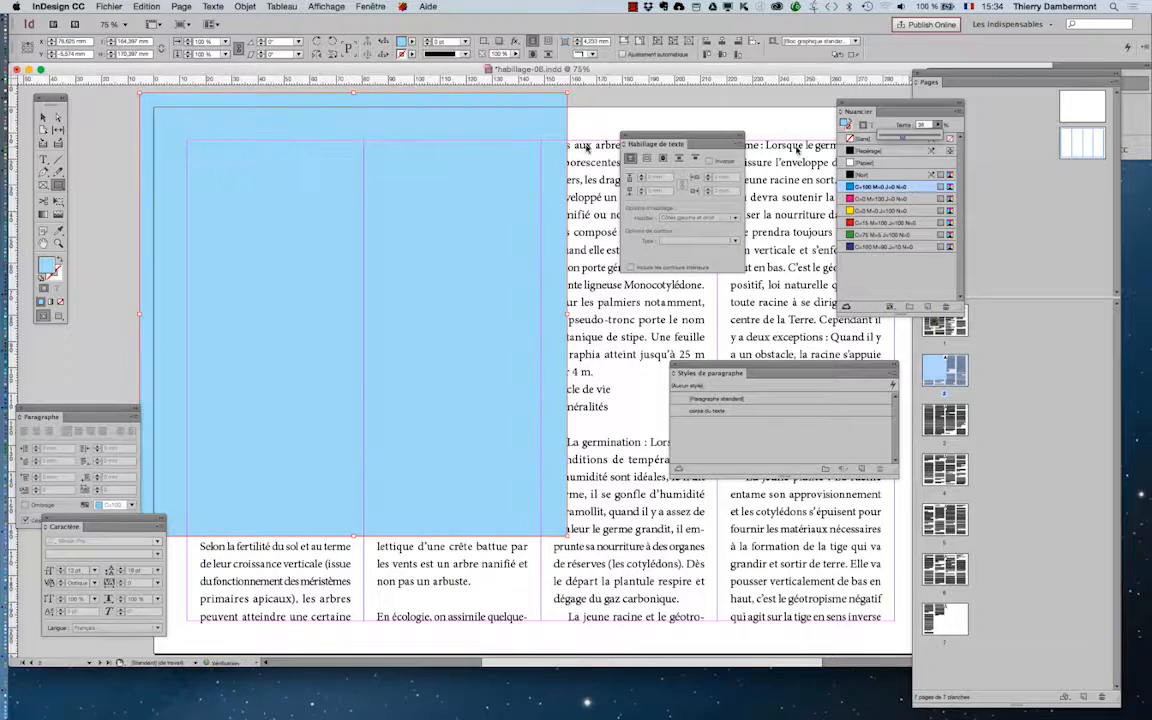
{"action": "left_click", "coordinate": [245, 6]}
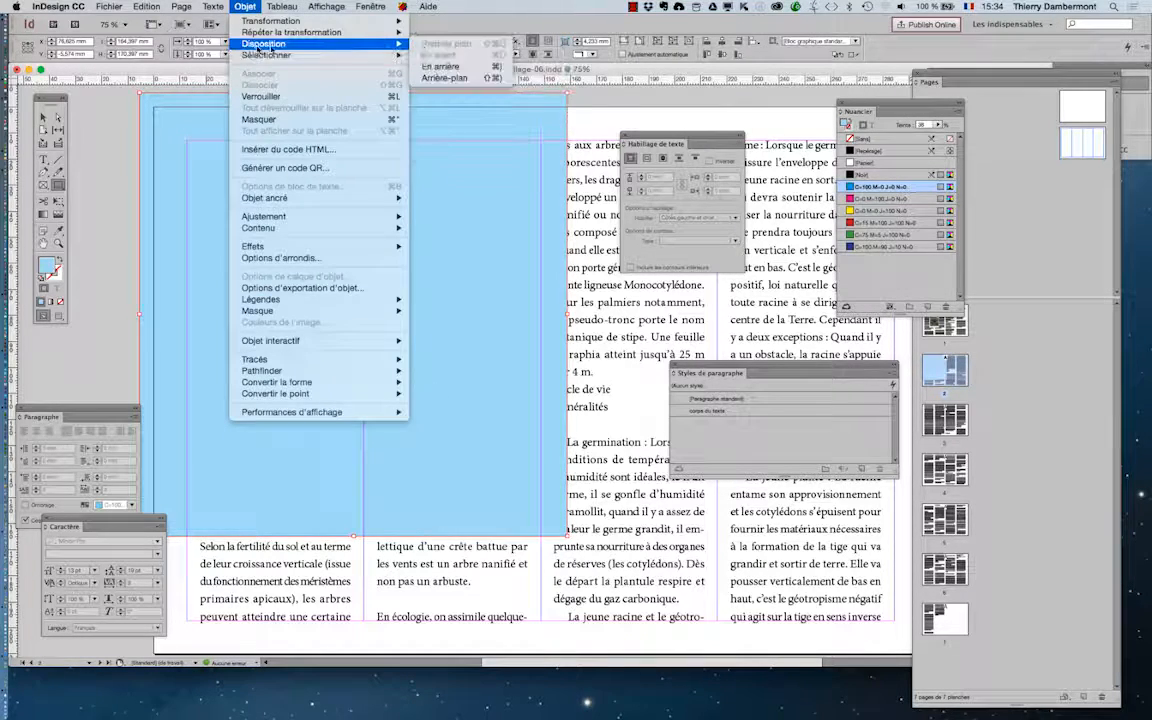
{"action": "mouse_move", "coordinate": [290, 44]}
{"action": "left_click", "coordinate": [458, 80]}
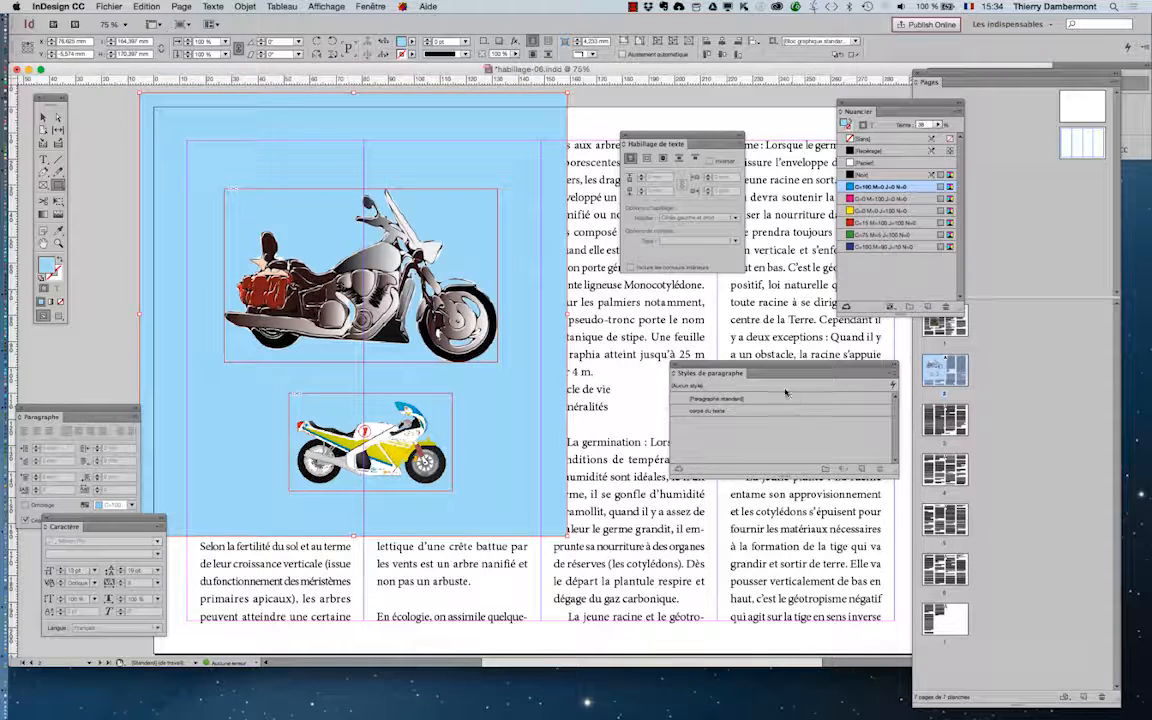
Display the document's layers and examine where the rectangle sits in the images flottantes layer's stacking order
{"action": "left_click", "coordinate": [376, 7]}
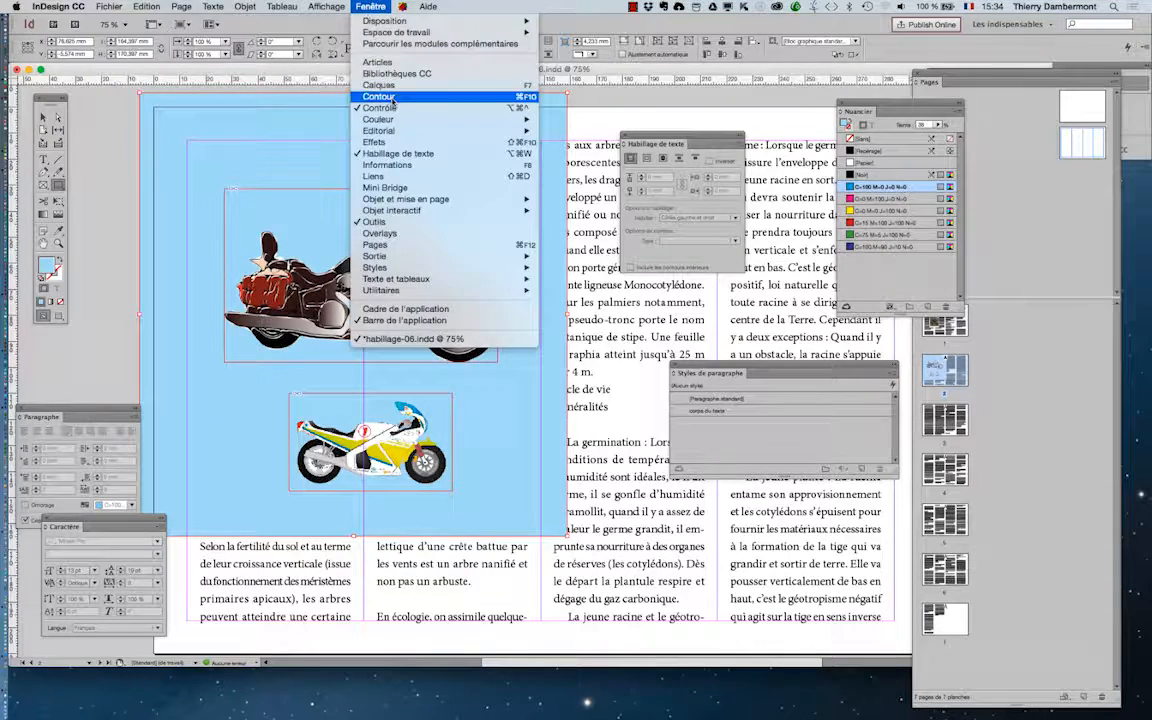
{"action": "left_click", "coordinate": [362, 85]}
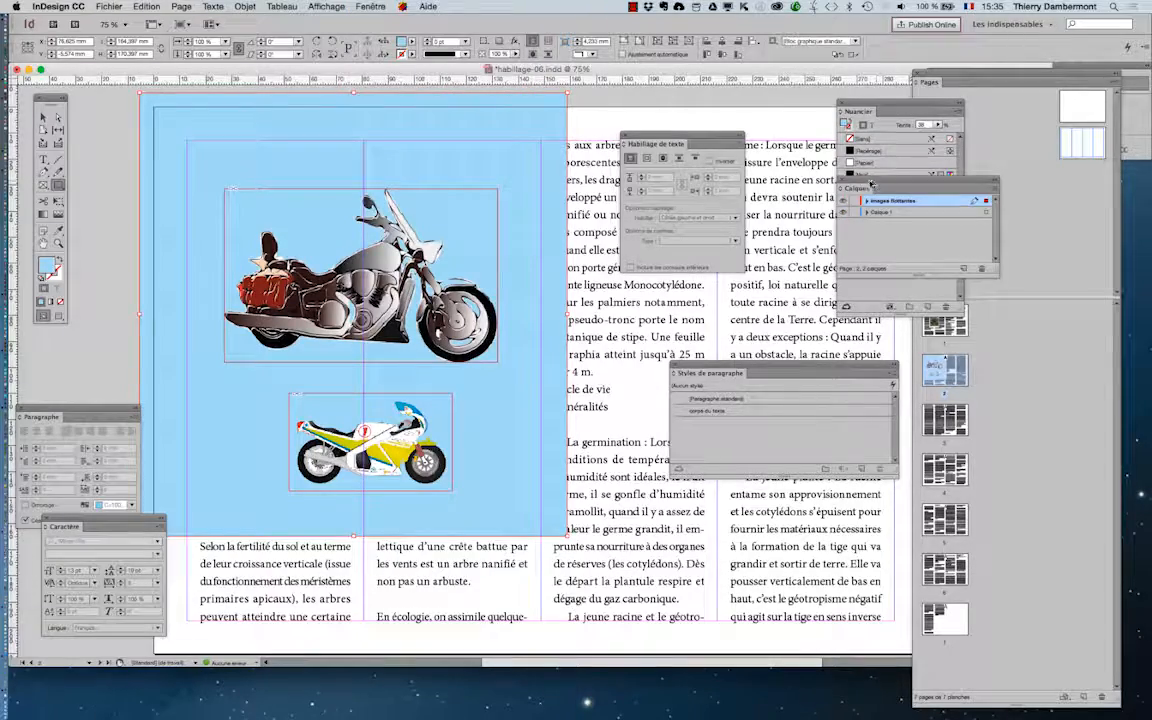
{"action": "left_click_drag", "start_coordinate": [871, 183], "coordinate": [571, 299]}
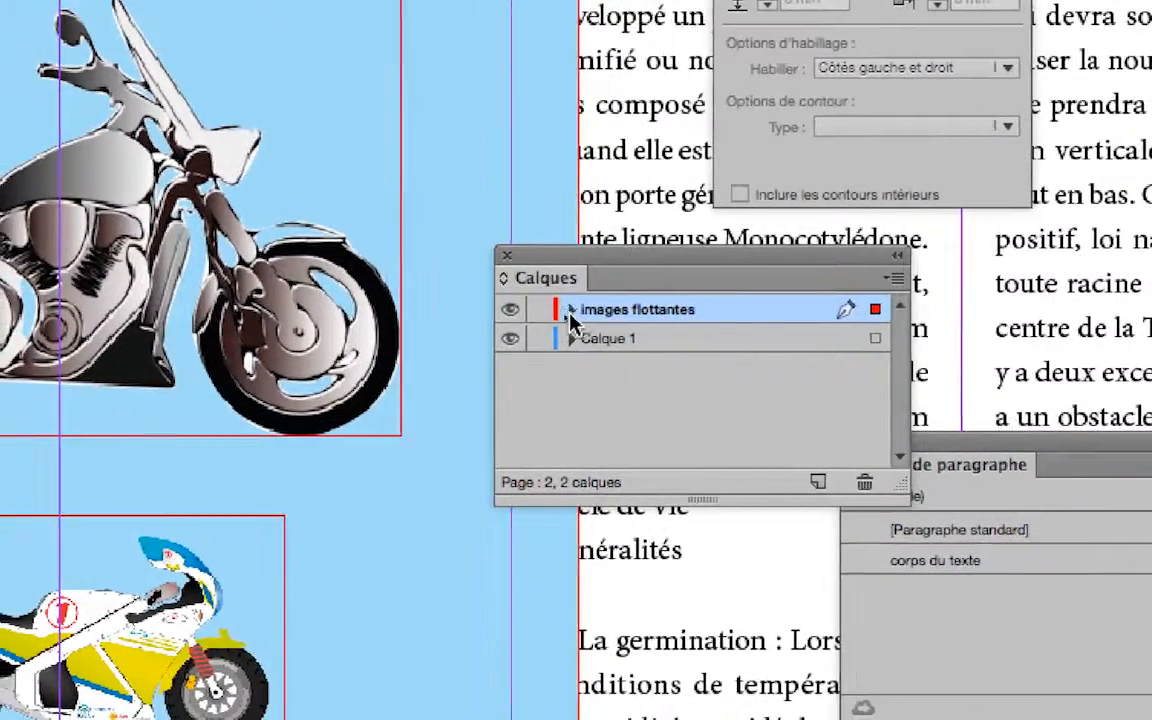
{"action": "left_click", "coordinate": [512, 315]}
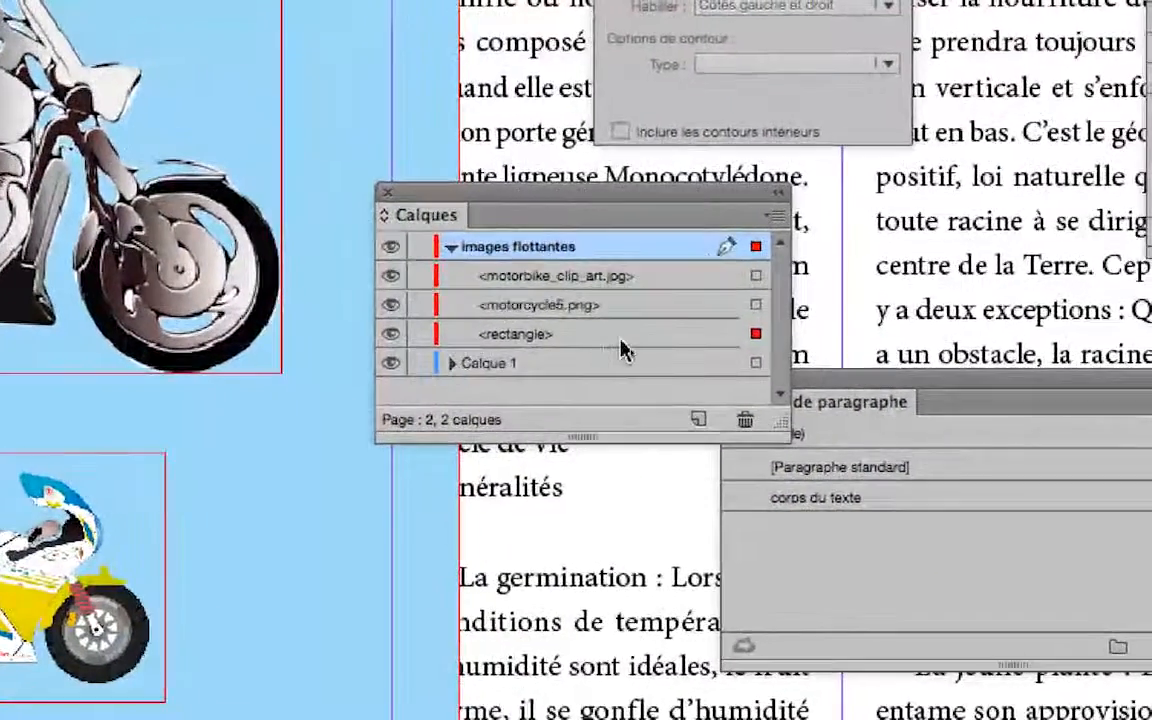
{"action": "left_click", "coordinate": [733, 398]}
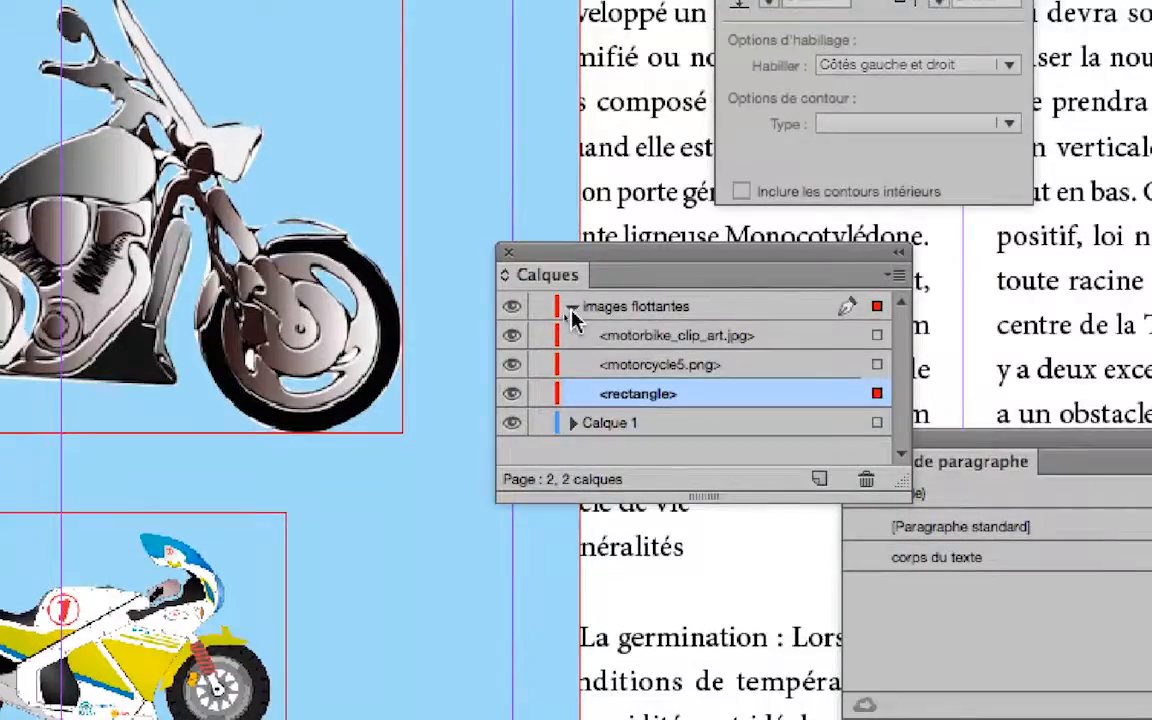
{"action": "left_click", "coordinate": [453, 246]}
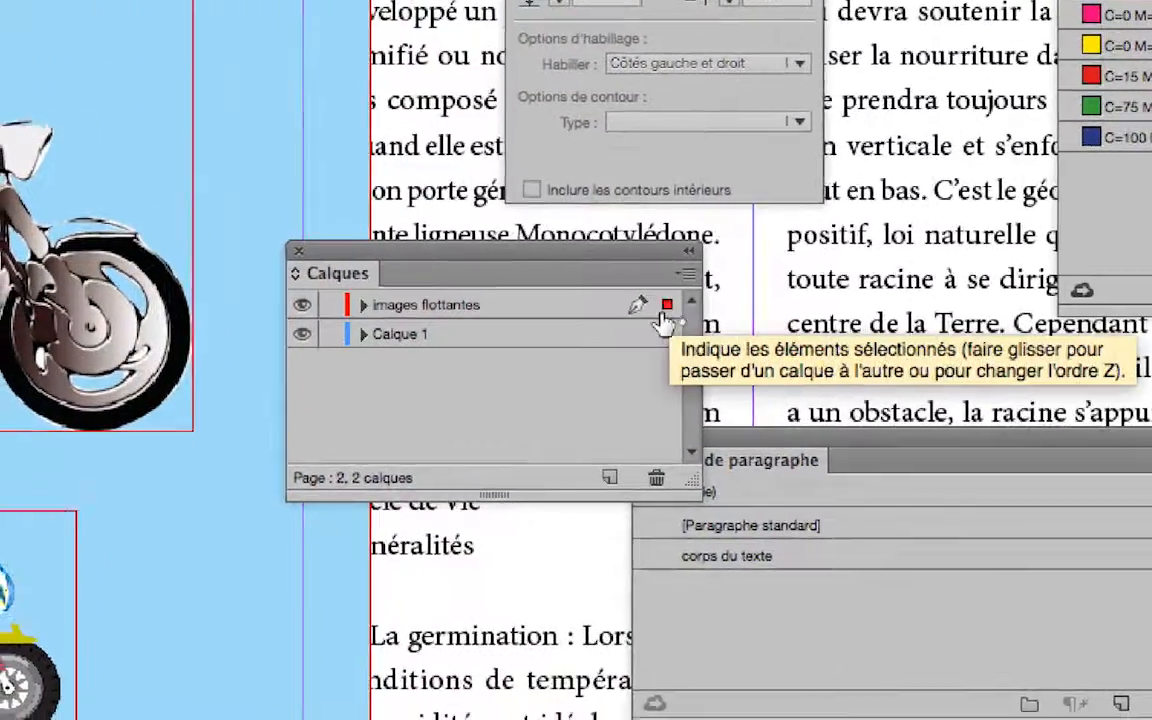
Create a new layer named fond and place it beneath Calque 1
{"action": "left_click", "coordinate": [609, 477]}
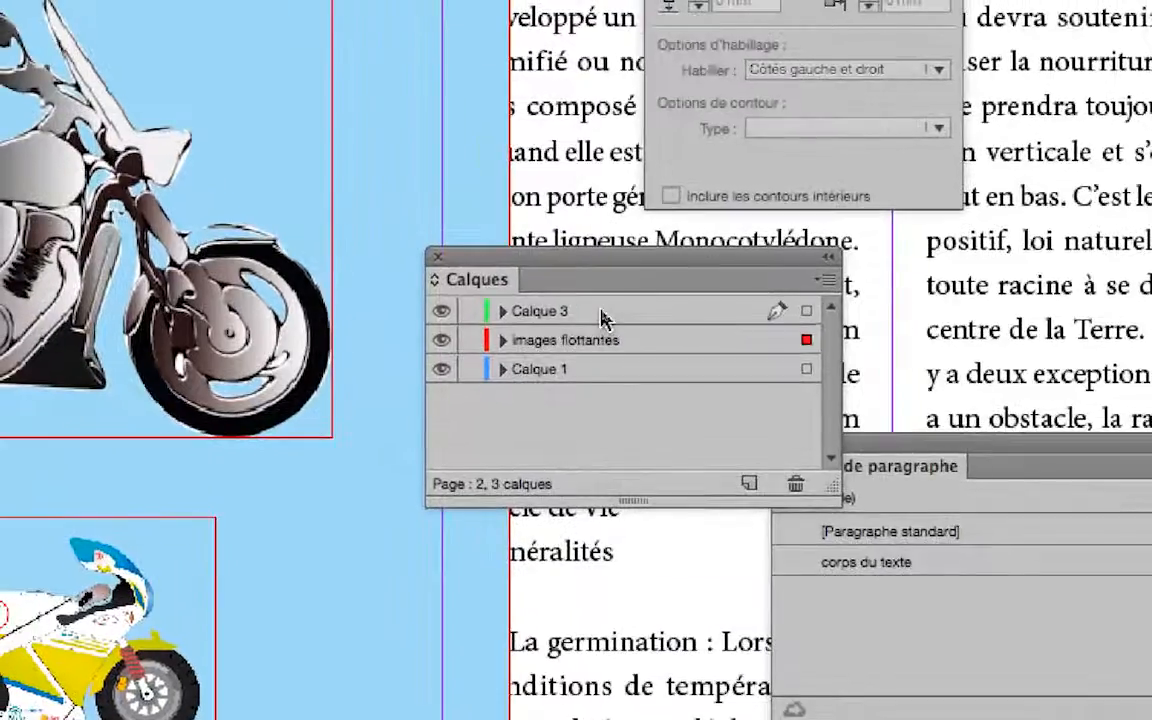
{"action": "left_click_drag", "start_coordinate": [502, 214], "coordinate": [496, 295]}
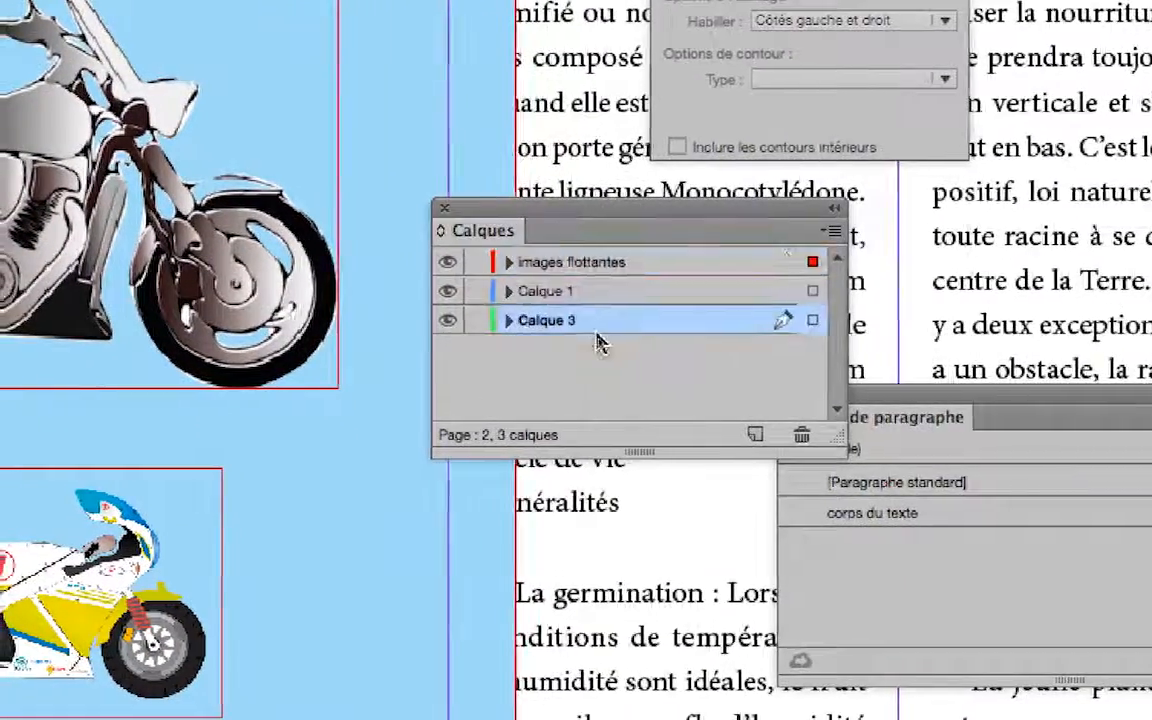
{"action": "double_click", "coordinate": [596, 330]}
{"action": "type", "text": "fo"}
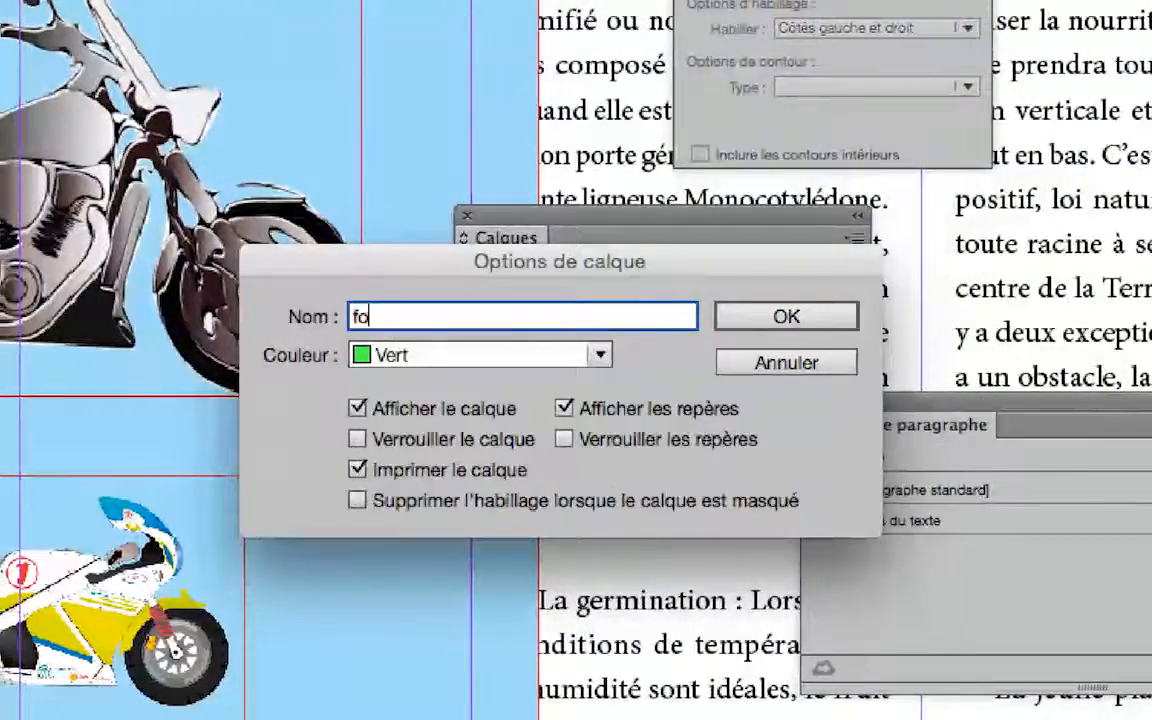
{"action": "type", "text": "nd"}
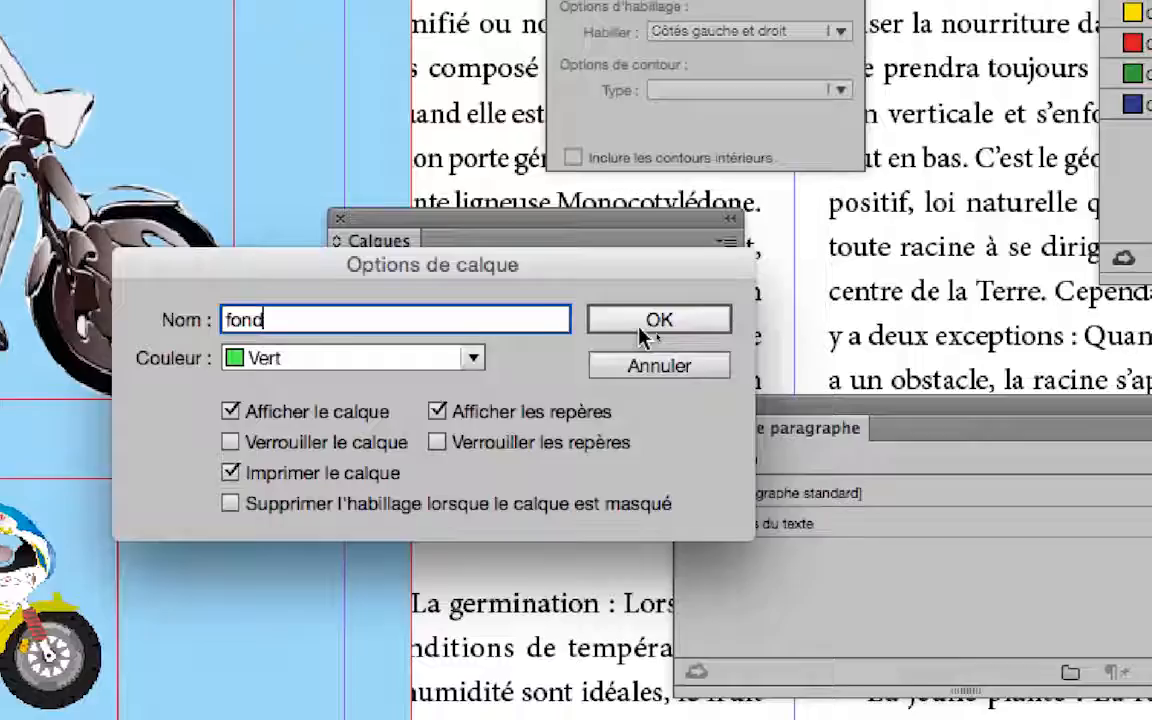
{"action": "left_click", "coordinate": [786, 316]}
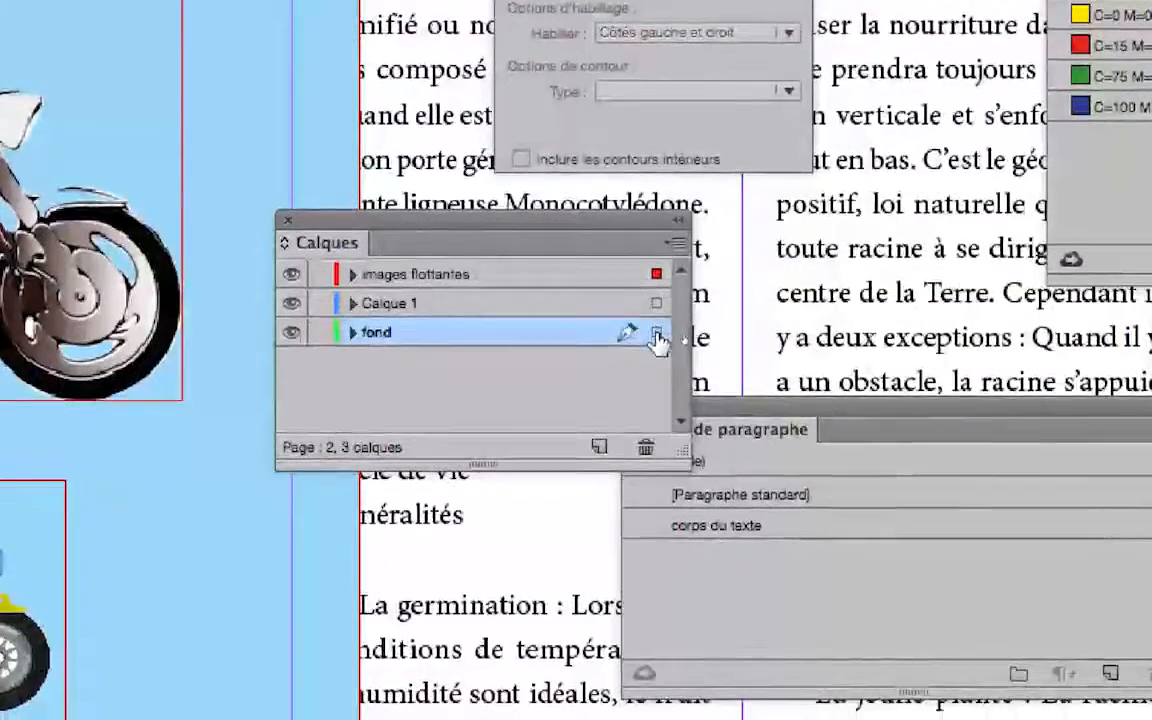
Move the selected light blue rectangle from the images flottantes layer to the fond layer
{"action": "left_click", "coordinate": [656, 356]}
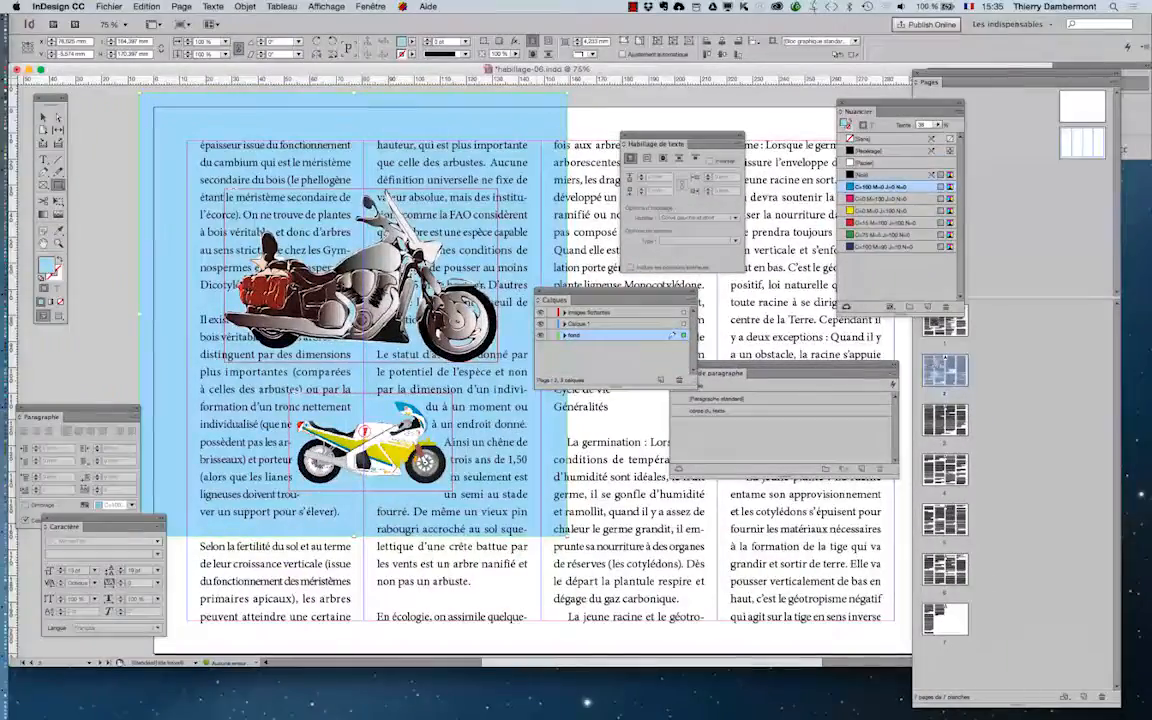
Examine the cut-out gaps around the large motorcycle's engine up close against the light blue background
{"action": "key", "text": "super+plus"}
{"action": "key", "text": "super+plus"}
{"action": "key", "text": "super+plus"}
{"action": "key", "text": "super+plus"}
{"action": "key", "text": "super+plus"}
{"action": "key", "text": "super+plus"}
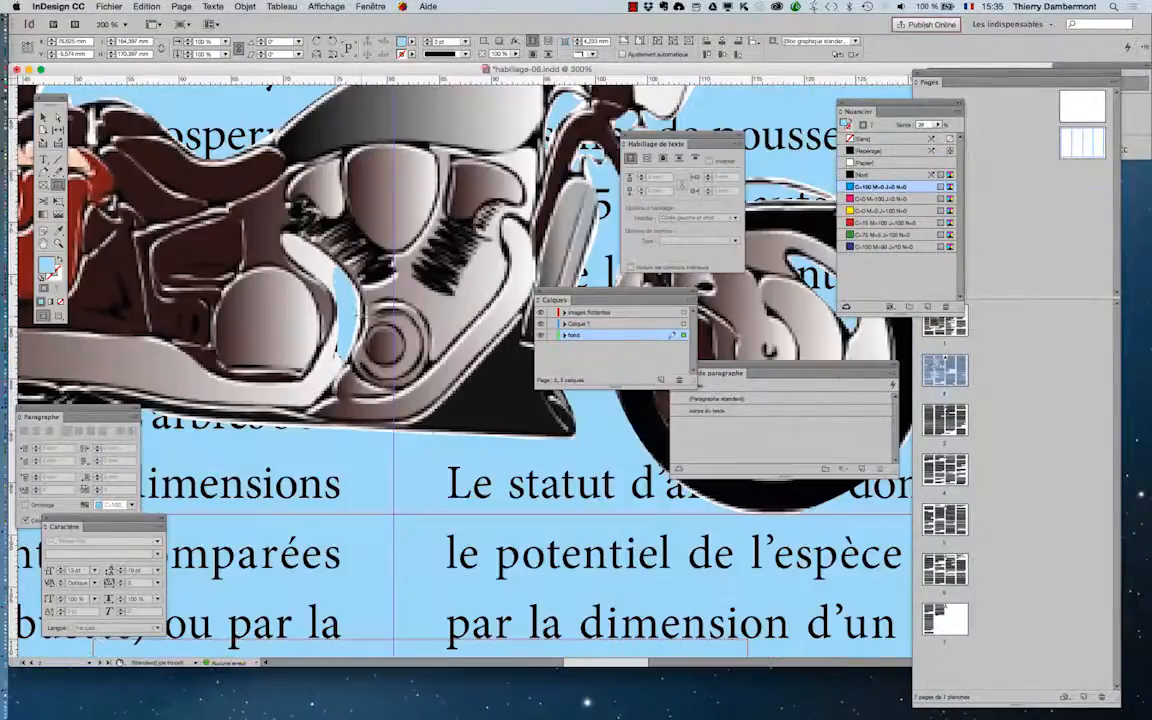
{"action": "key", "text": "super+plus"}
{"action": "key", "text": "super+plus"}
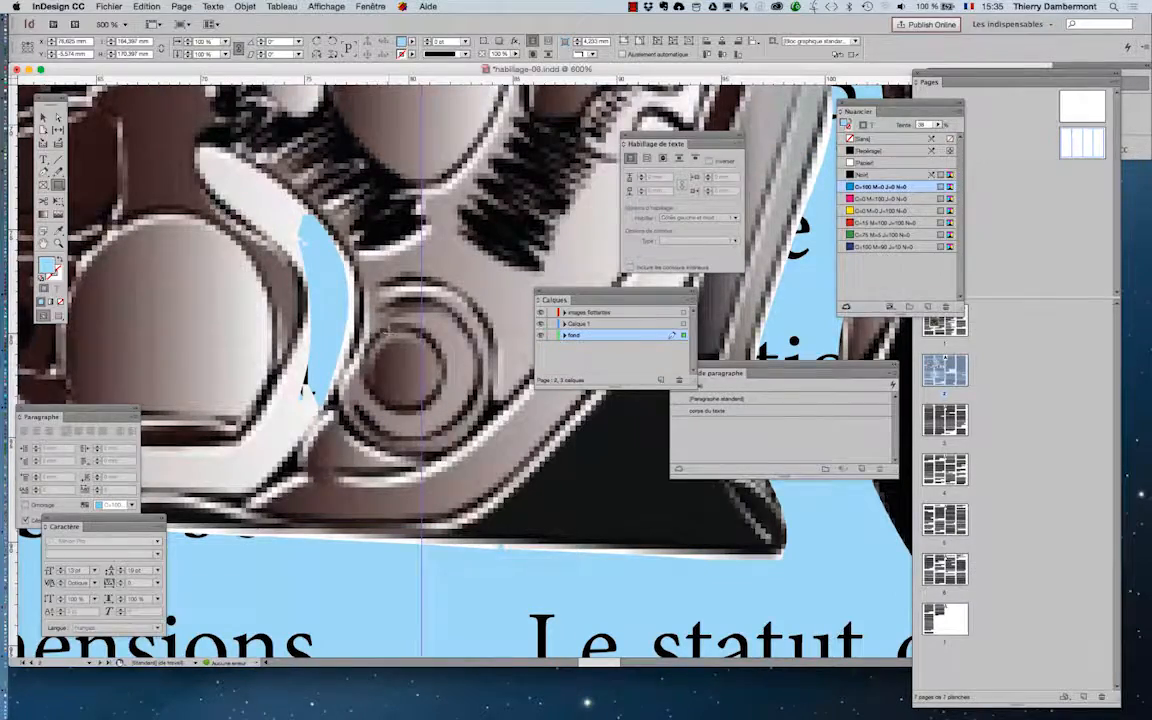
{"action": "key", "text": "super+minus"}
{"action": "key", "text": "super+minus"}
{"action": "key", "text": "super+minus"}
{"action": "key", "text": "super+minus"}
{"action": "key", "text": "super+minus"}
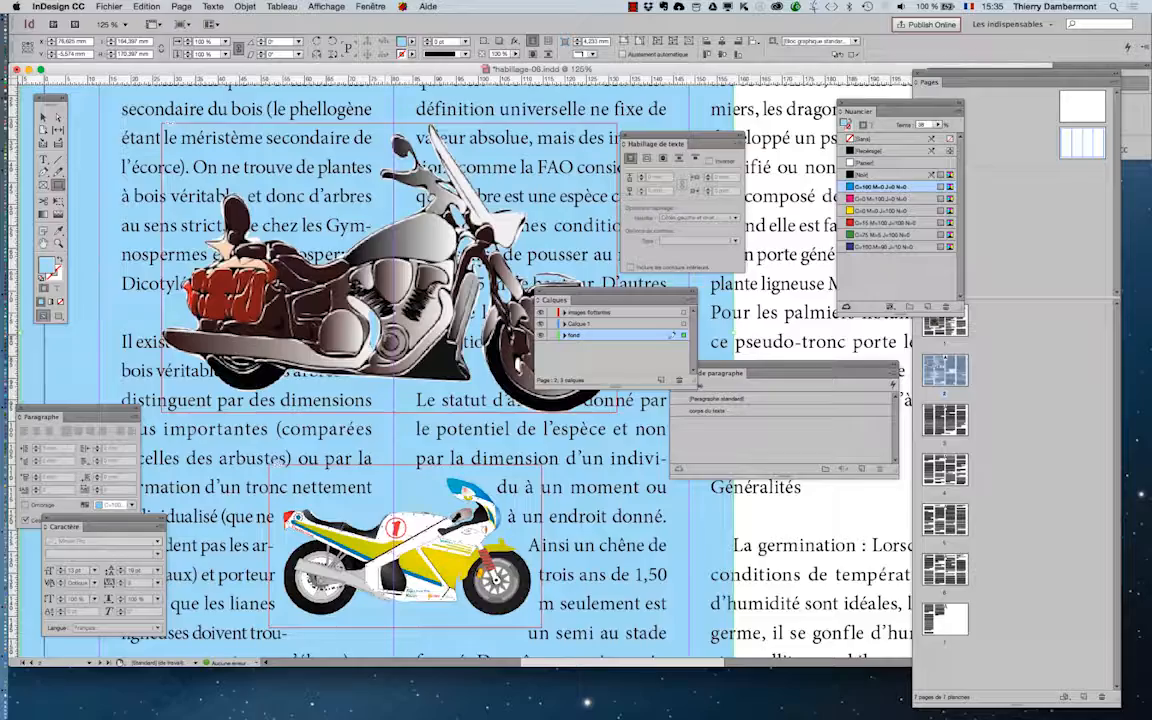
{"action": "key", "text": "super+minus"}
Move the layers list clear of the blue background, deselect the rectangle and show the whole page in Preview mode
{"action": "left_click_drag", "start_coordinate": [576, 298], "coordinate": [714, 290]}
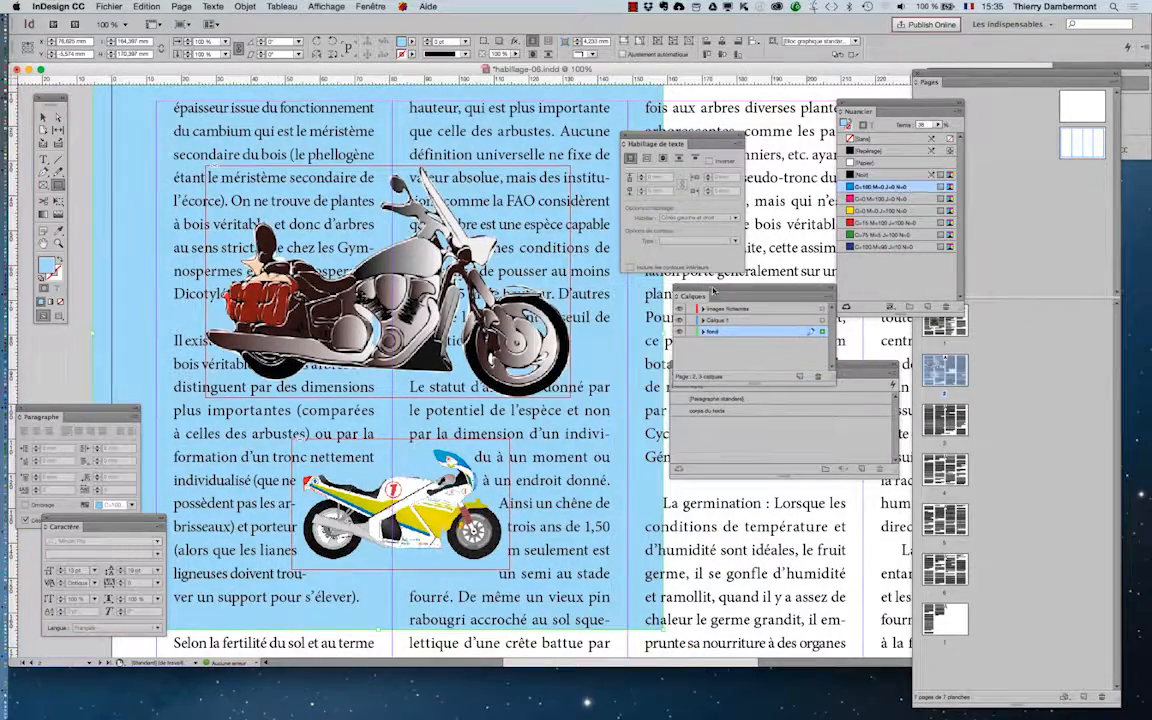
{"action": "key", "text": "super+minus"}
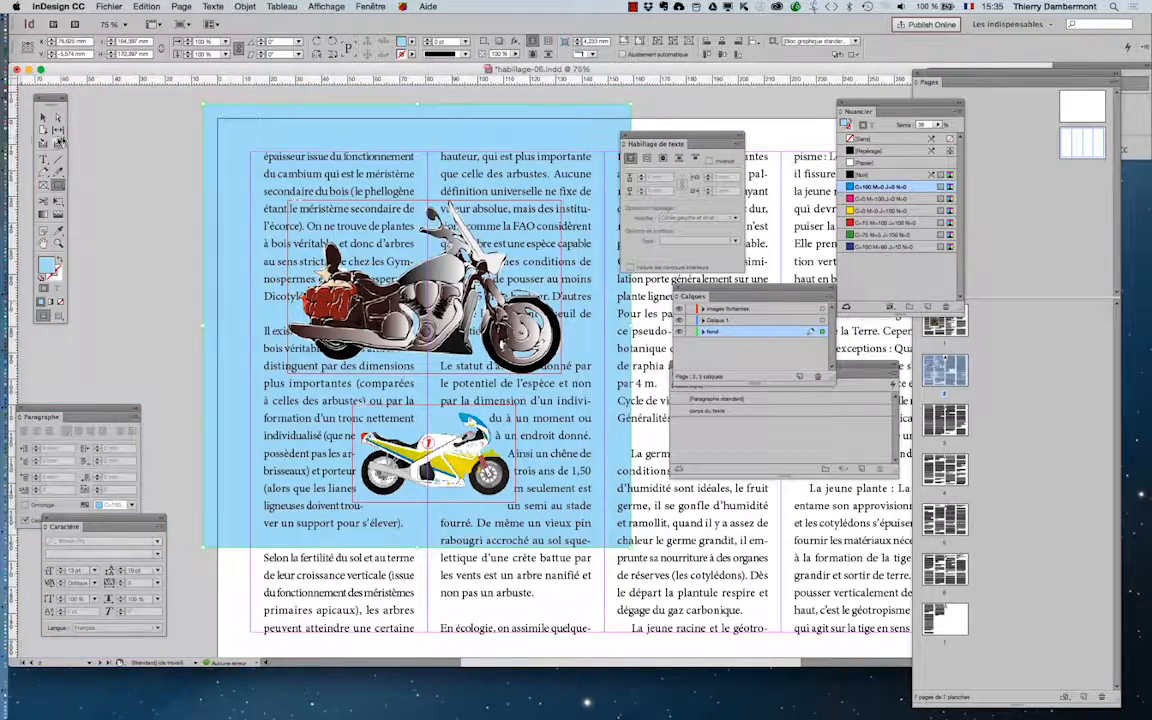
{"action": "left_click", "coordinate": [43, 117]}
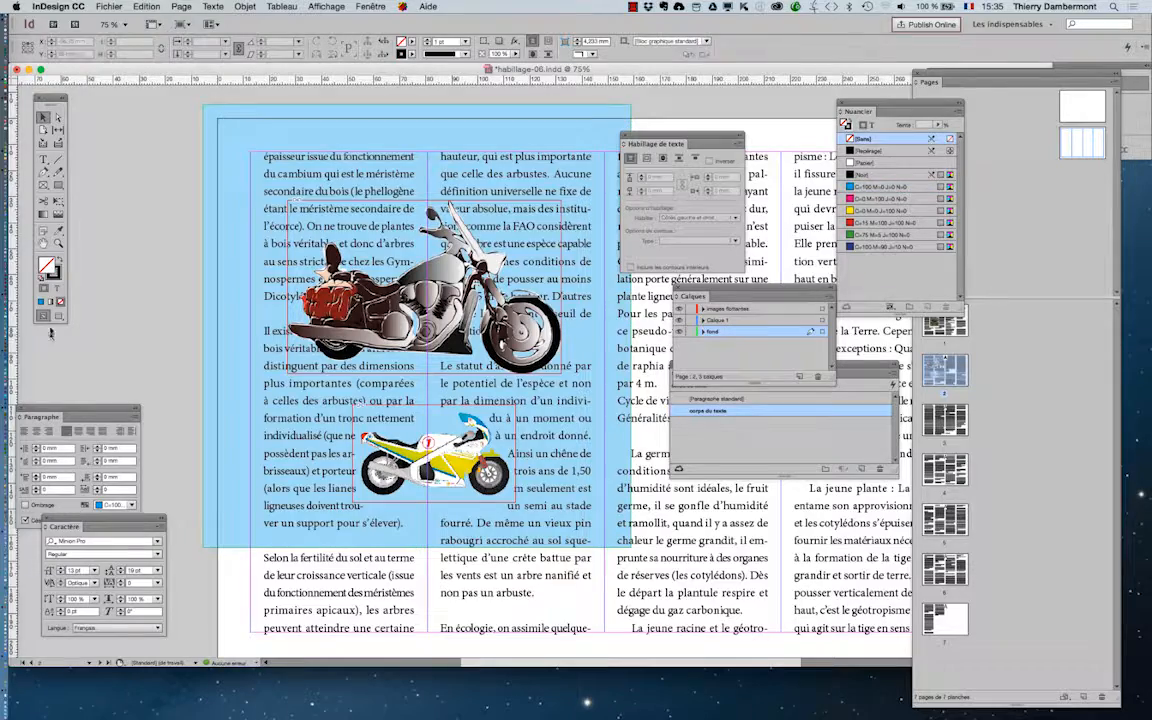
{"action": "left_click", "coordinate": [58, 316]}
{"action": "left_click", "coordinate": [44, 243]}
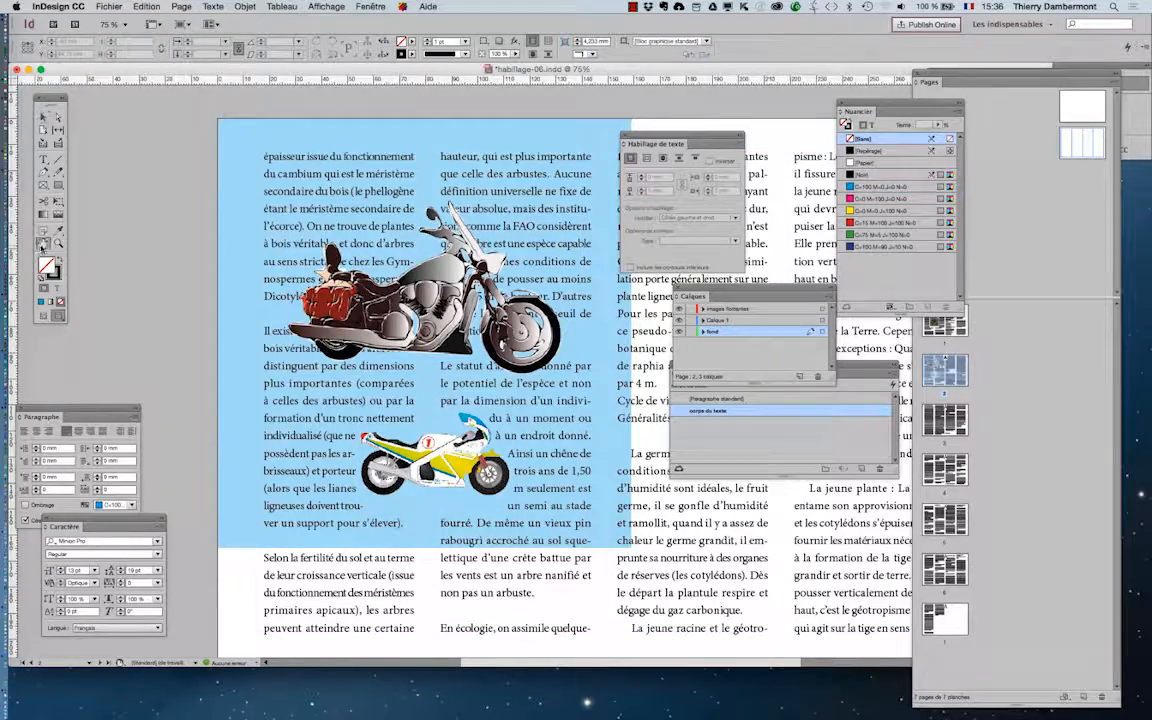
{"action": "left_click_drag", "start_coordinate": [503, 399], "coordinate": [323, 304]}
{"action": "key", "text": "super+minus"}
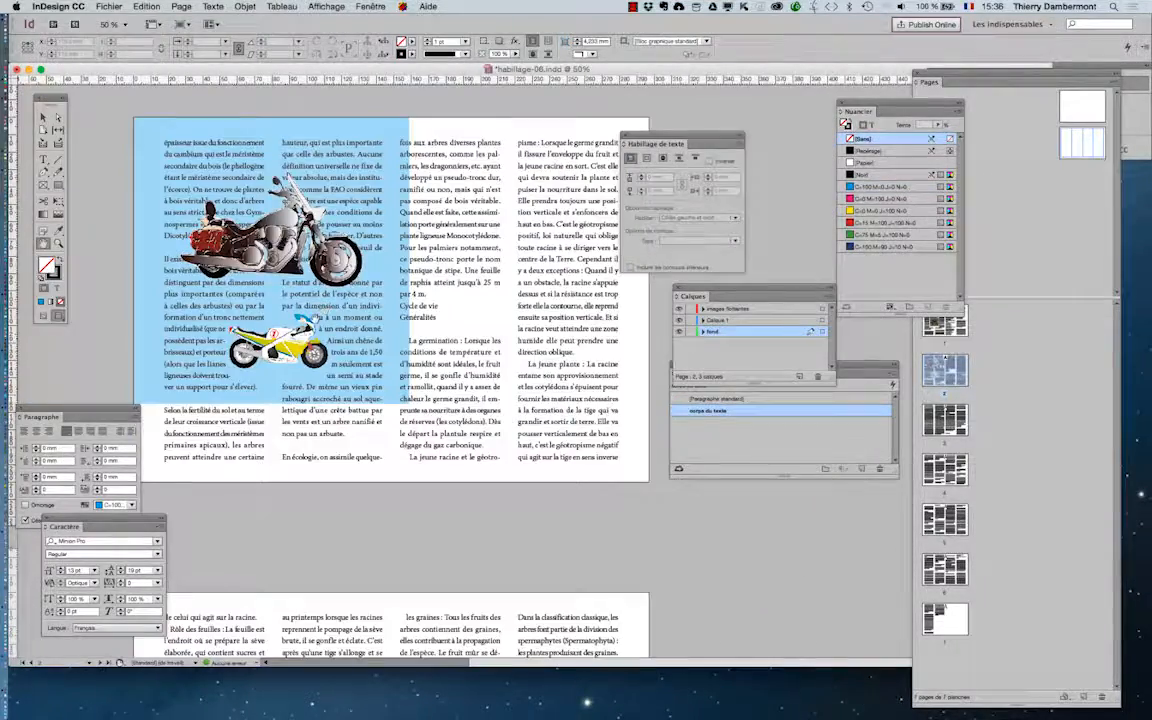